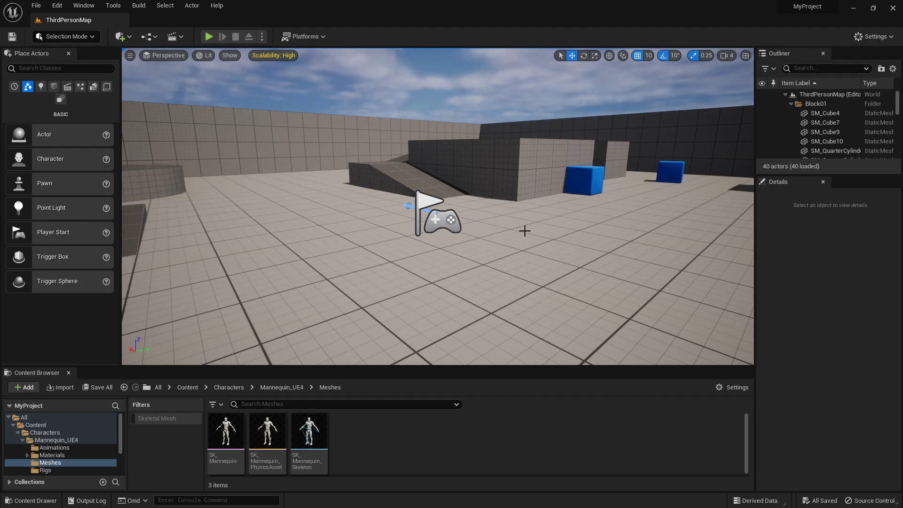
- Drag SK_Mannequin from the Meshes folder into ThirdPersonMap and frame it with F
right_drag(524, 232, 524, 232)
right_drag(363, 279, 362, 279)
mouse_move(232, 433)
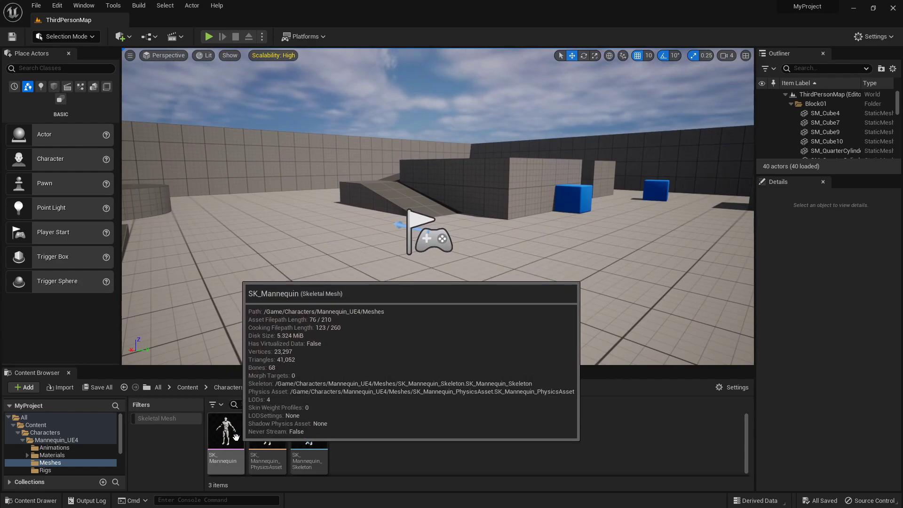
scroll(52, 443, down, 2)
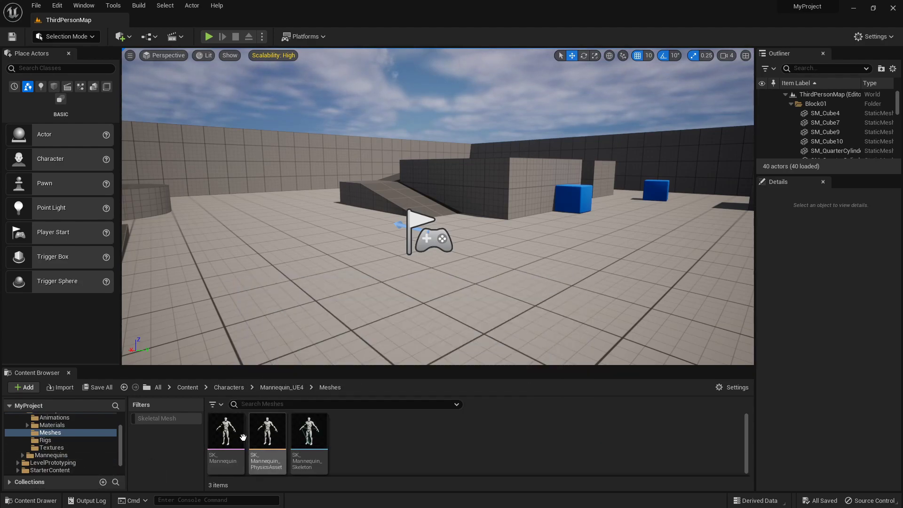
drag(240, 439, 275, 301)
key(f)
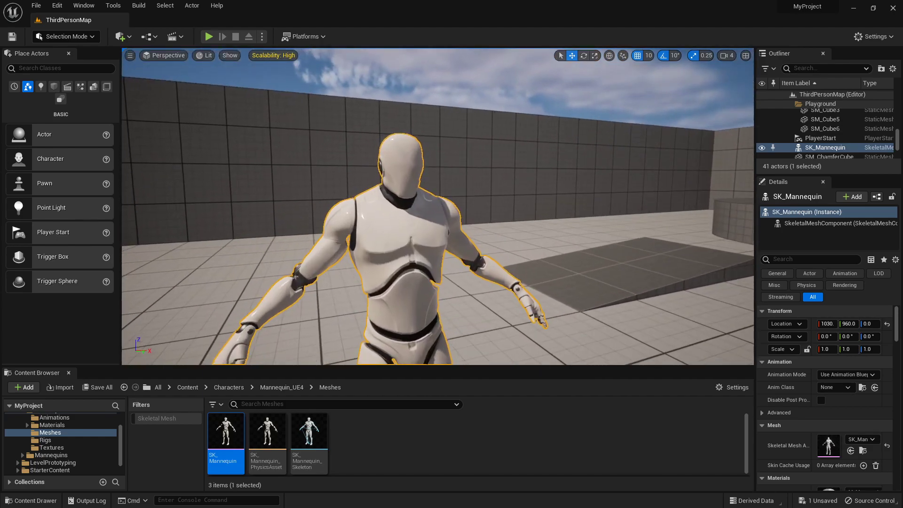
alt+drag(438, 207, 574, 207)
drag(410, 282, 411, 309)
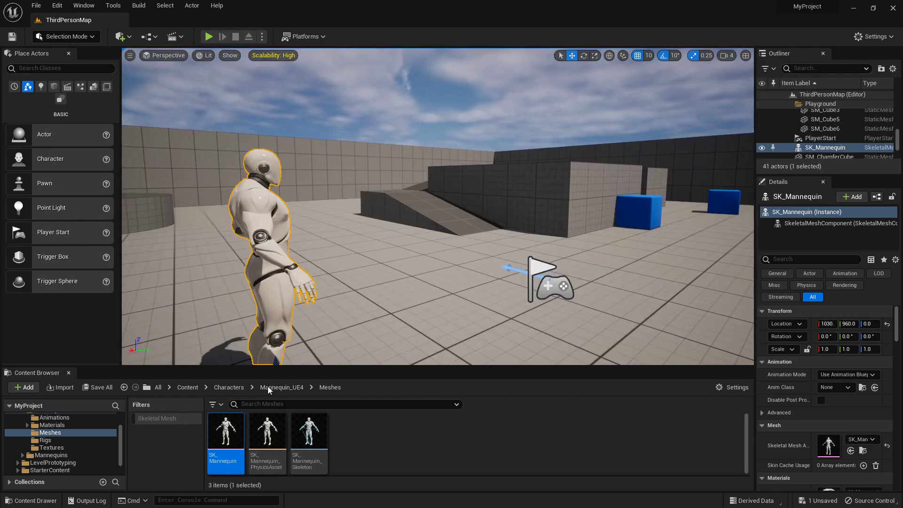
- Export SK_Mannequin via Asset Actions to the Desktop as SK_Mannequin.FBX with default options
right_click(222, 435)
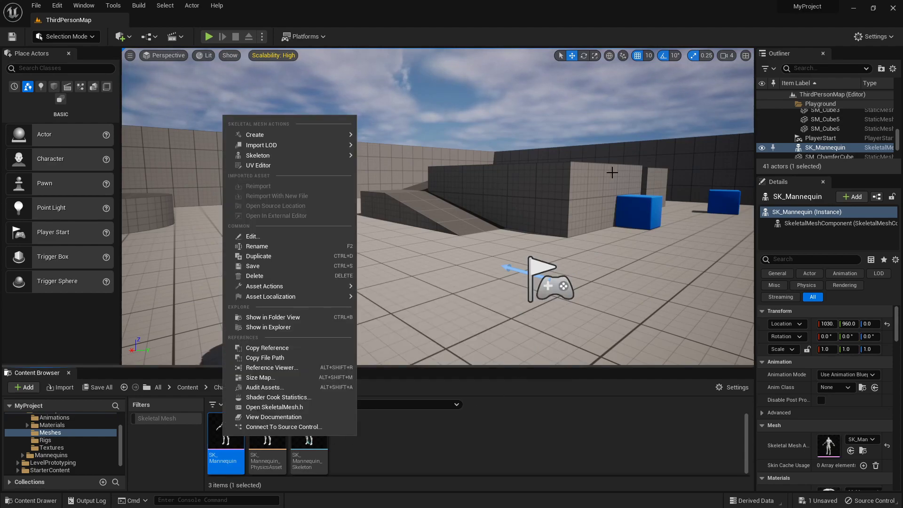
drag(632, 251, 685, 199)
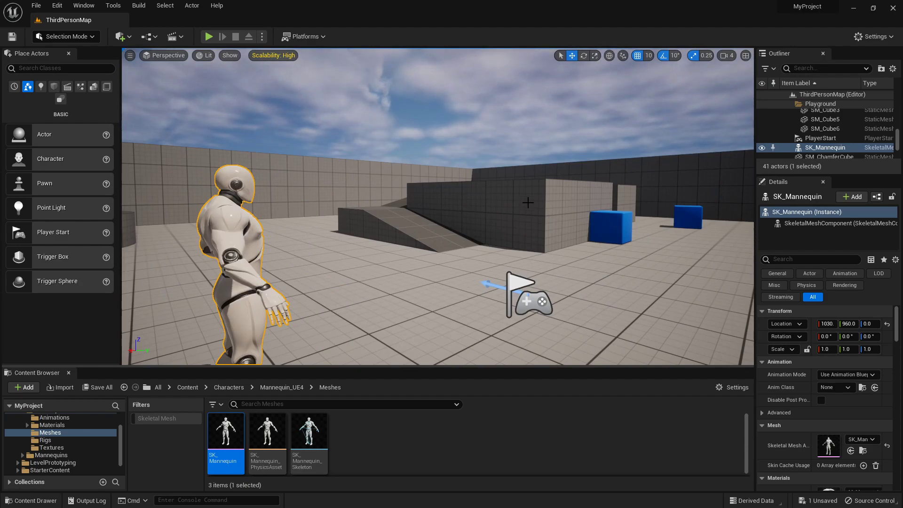
drag(526, 200, 375, 208)
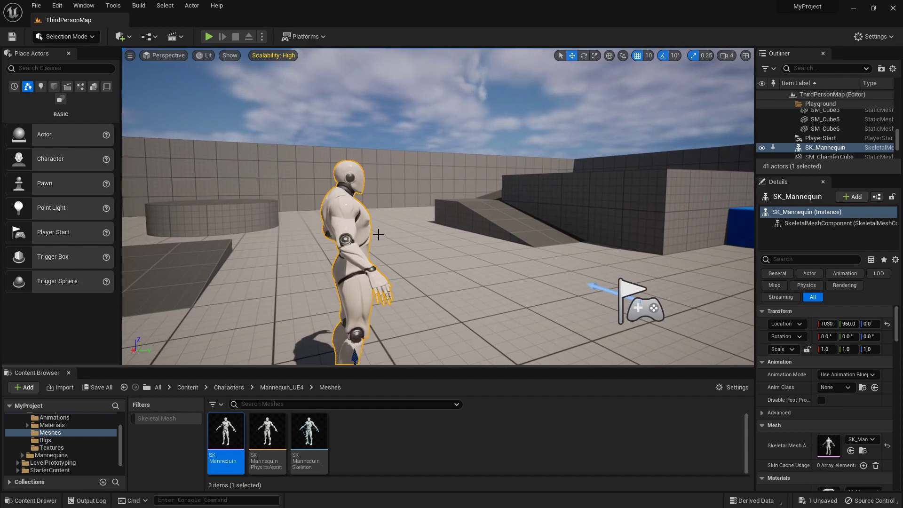
drag(475, 269, 508, 263)
drag(393, 213, 330, 214)
right_click(228, 438)
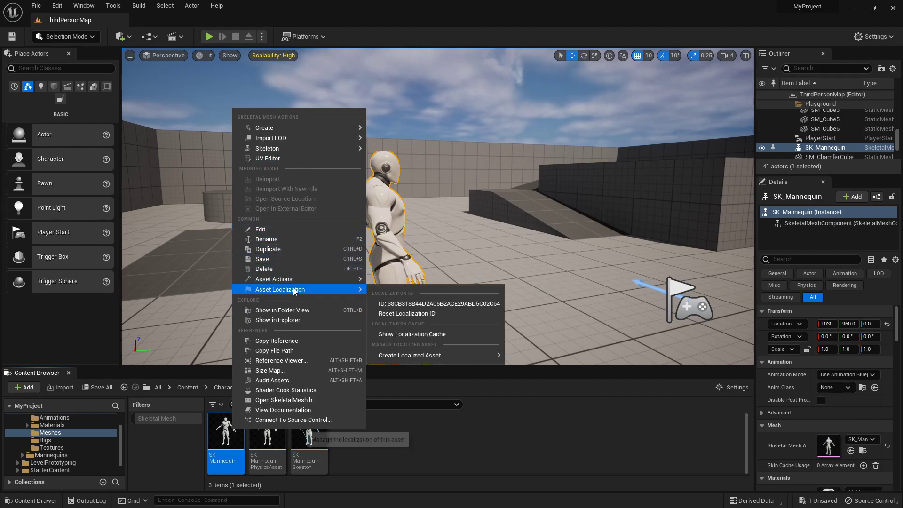
mouse_move(283, 282)
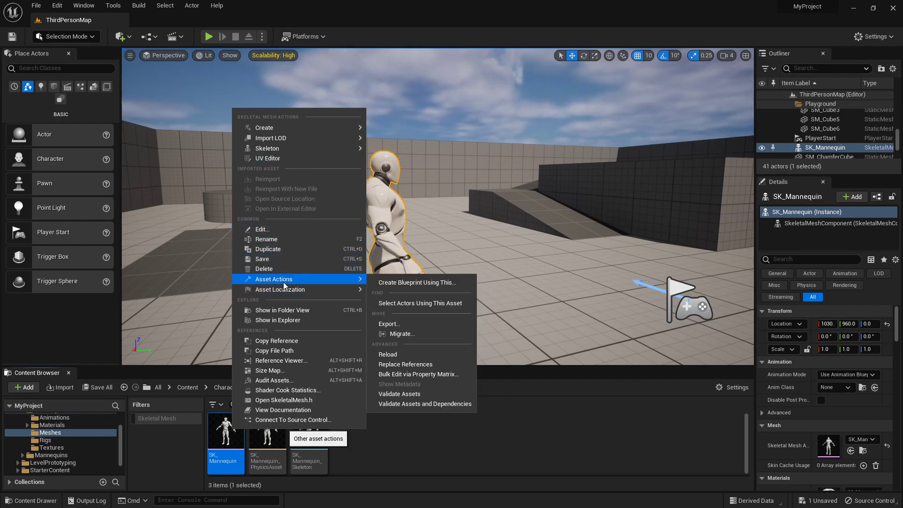
click(399, 324)
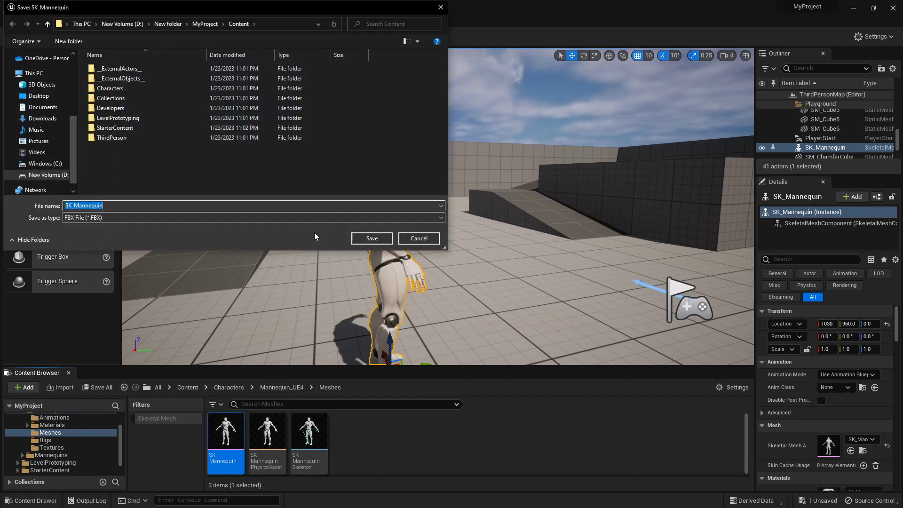
click(37, 96)
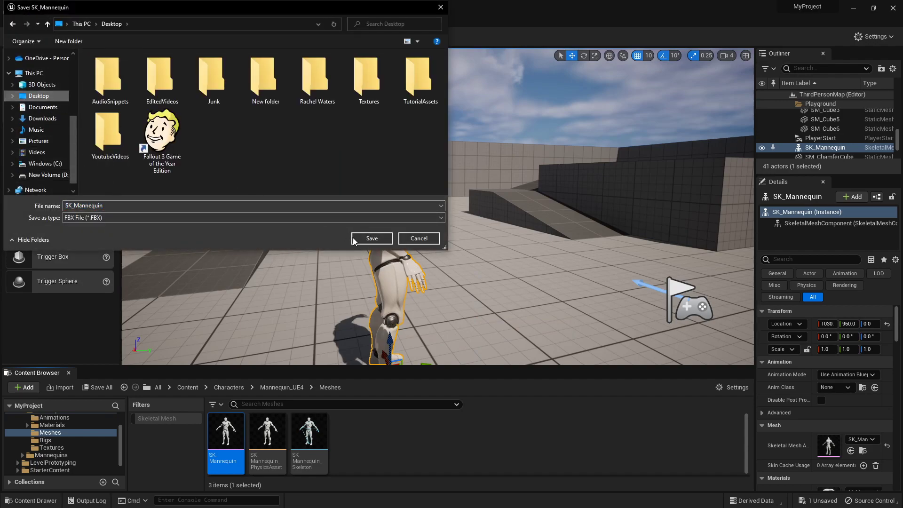
click(370, 238)
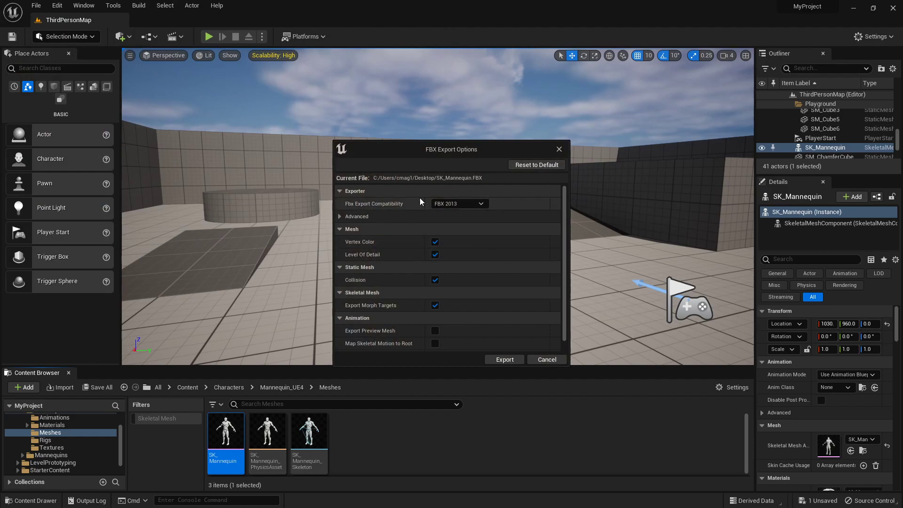
click(505, 359)
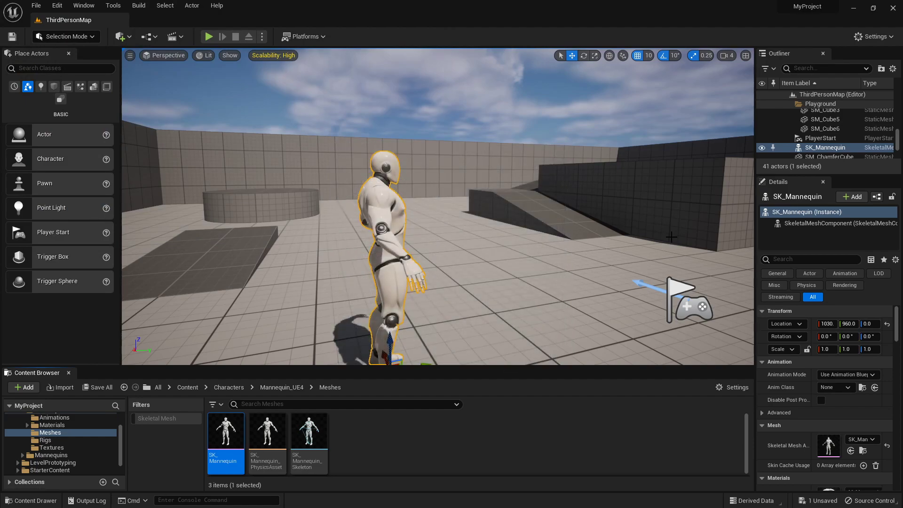
- Switch to Blender, close the splash screen and delete the default objects
click(853, 10)
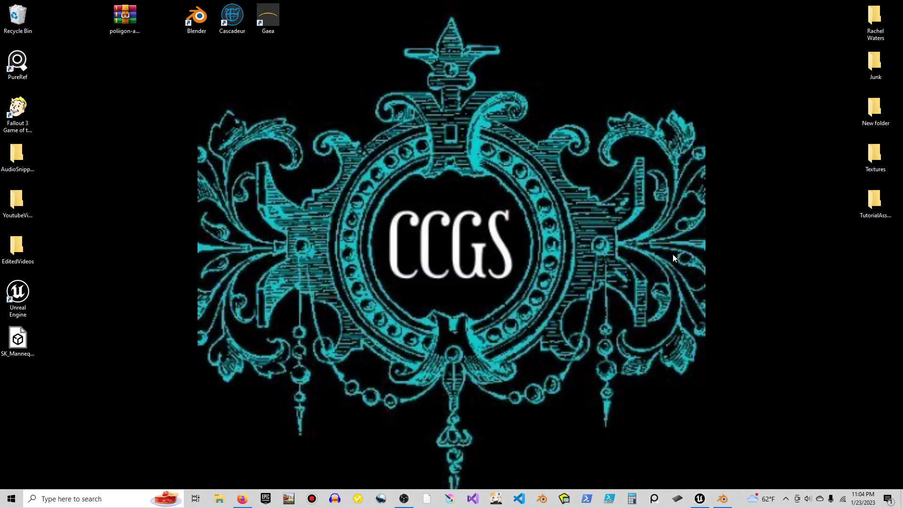
click(723, 502)
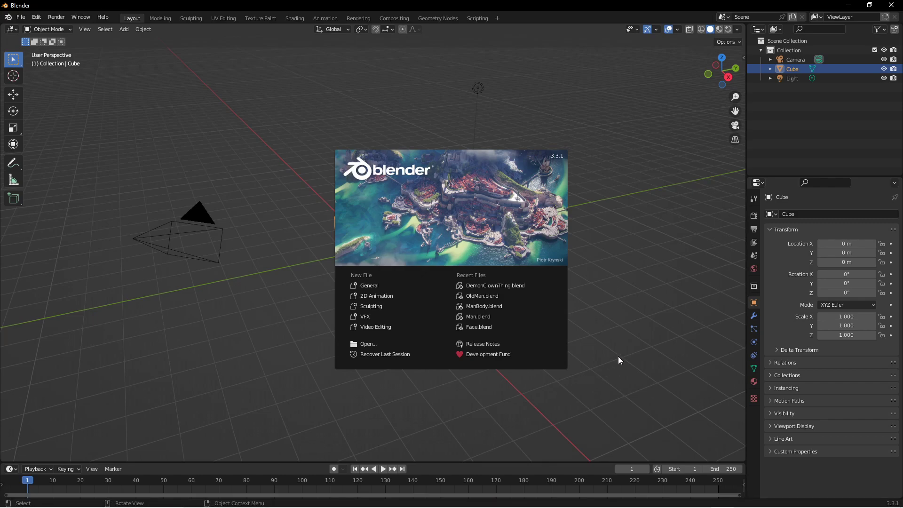
click(632, 324)
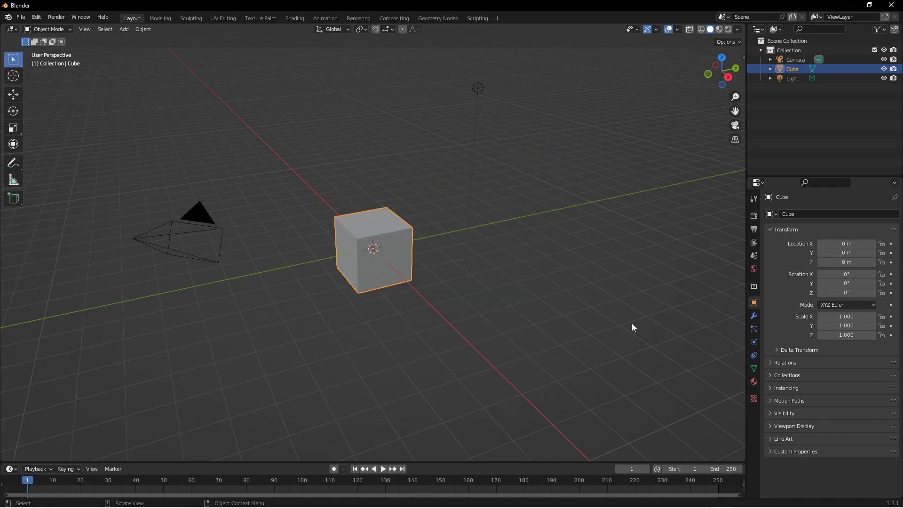
key(a)
key(x)
click(478, 290)
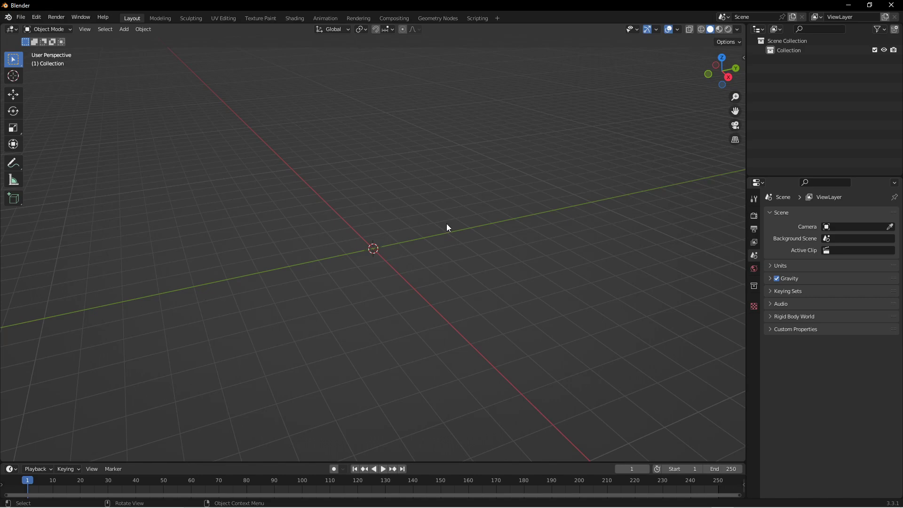
- Start a new General scene, discarding the old one without saving
click(20, 17)
mouse_move(33, 28)
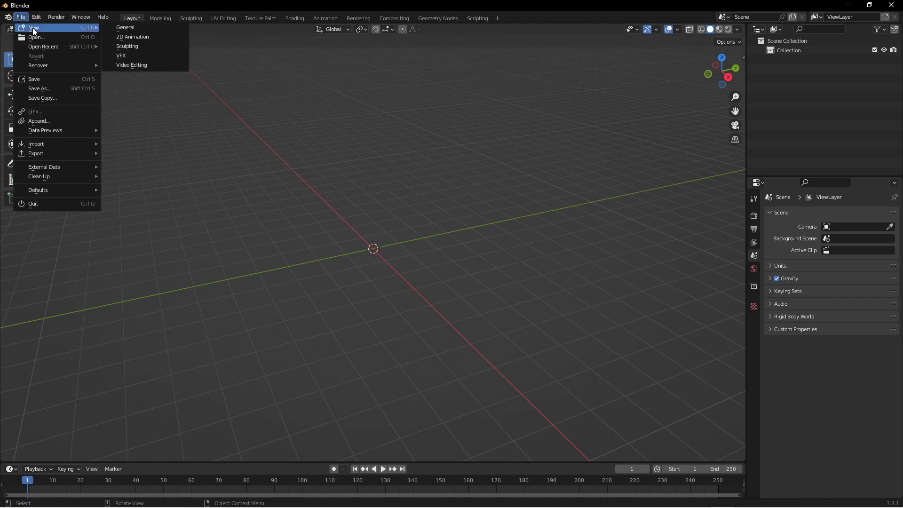
click(152, 29)
click(461, 276)
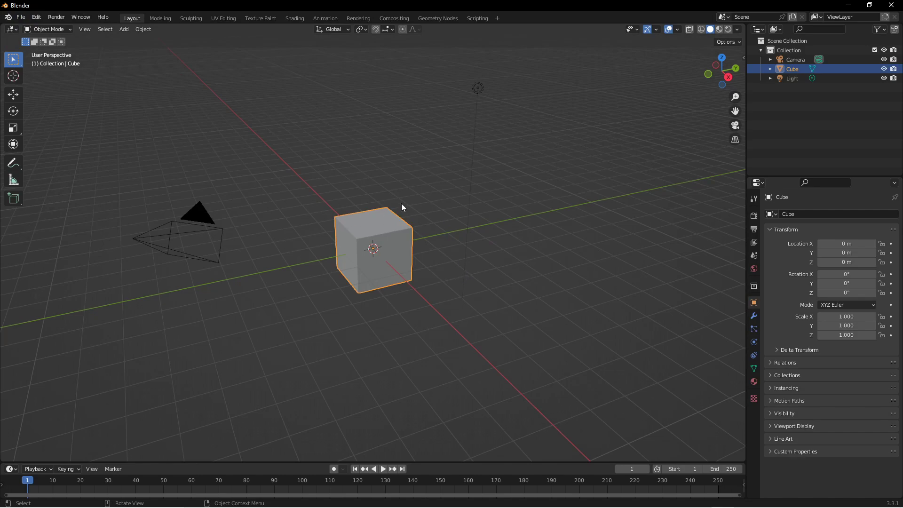
- Select the camera, light and cube together and delete all three
click(192, 227)
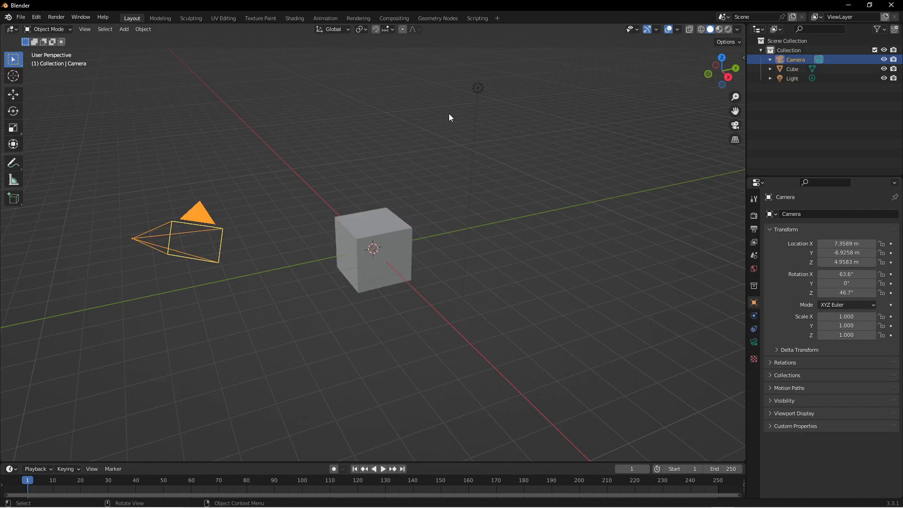
click(477, 88)
click(394, 211)
key(a)
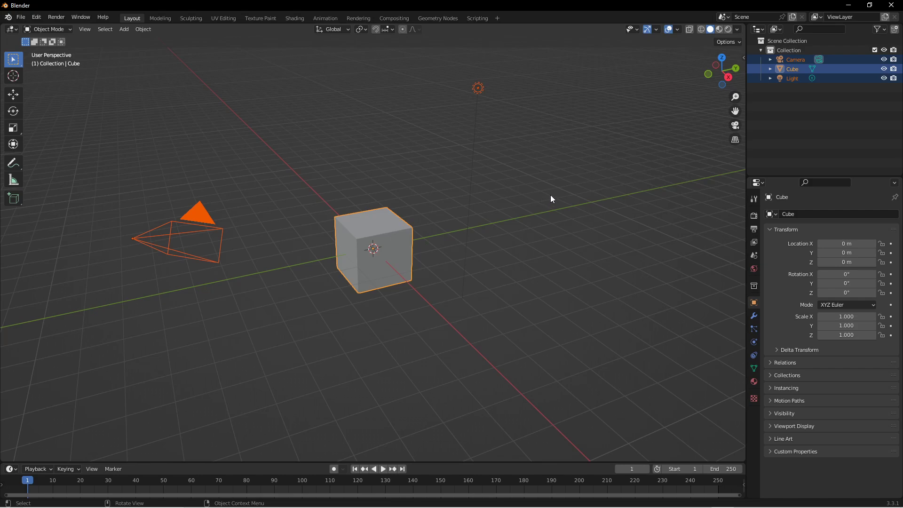
key(alt+a)
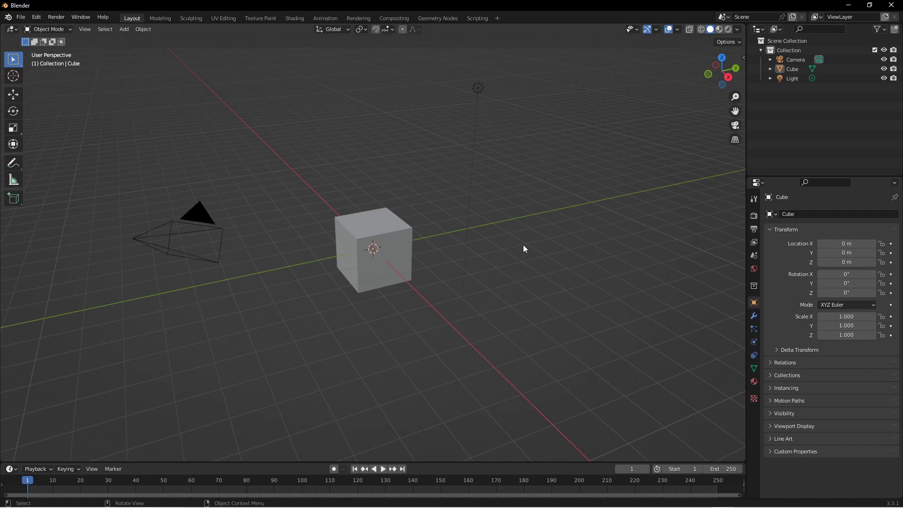
key(a)
key(x)
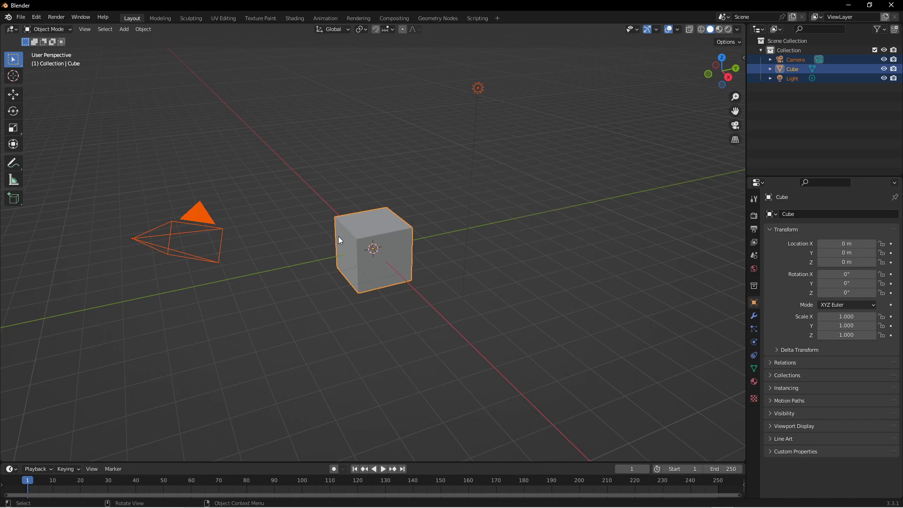
key(x)
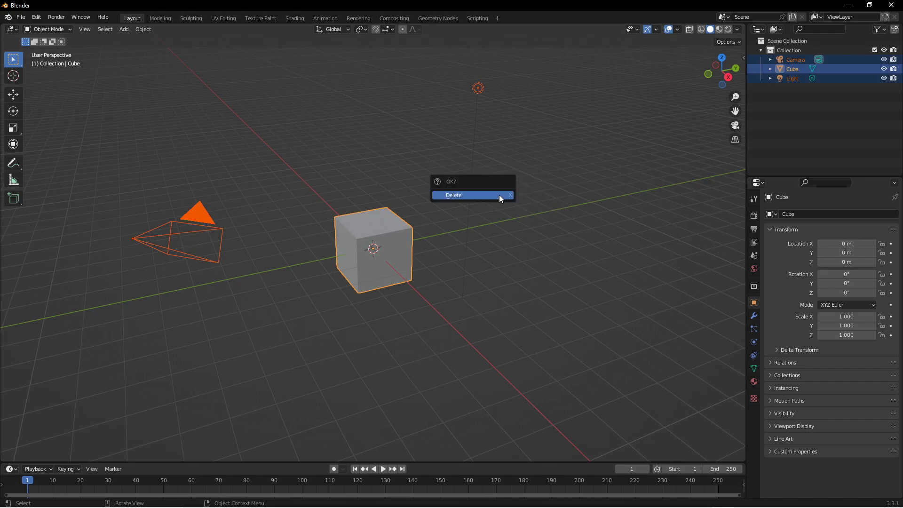
click(467, 196)
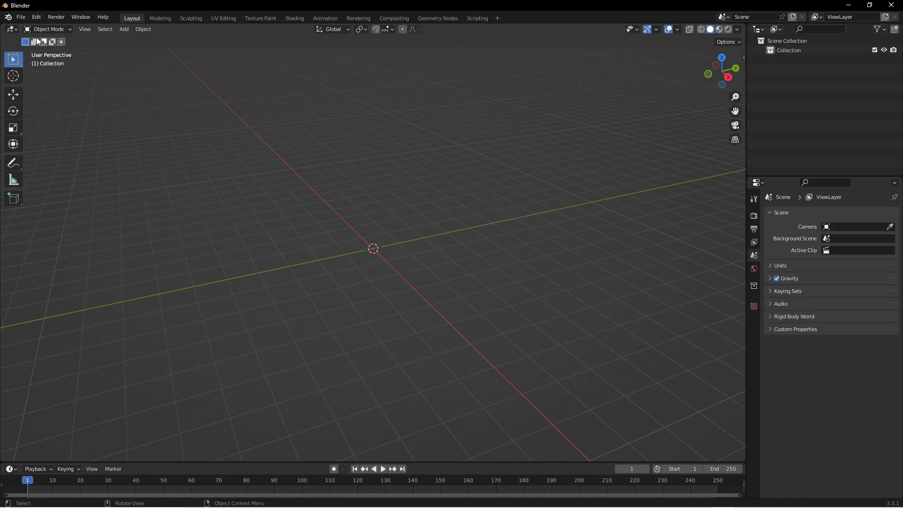
- Import SK_Mannequin.FBX from the Desktop through File > Import > FBX
click(26, 18)
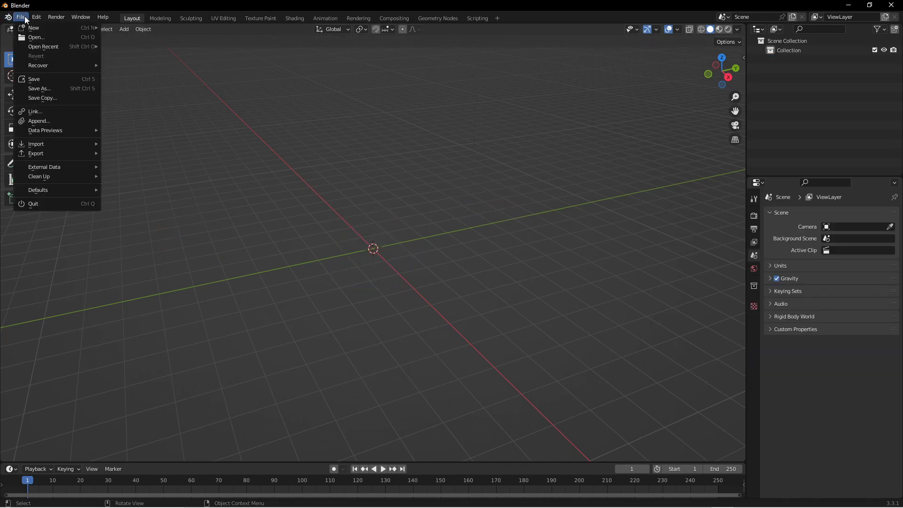
mouse_move(65, 150)
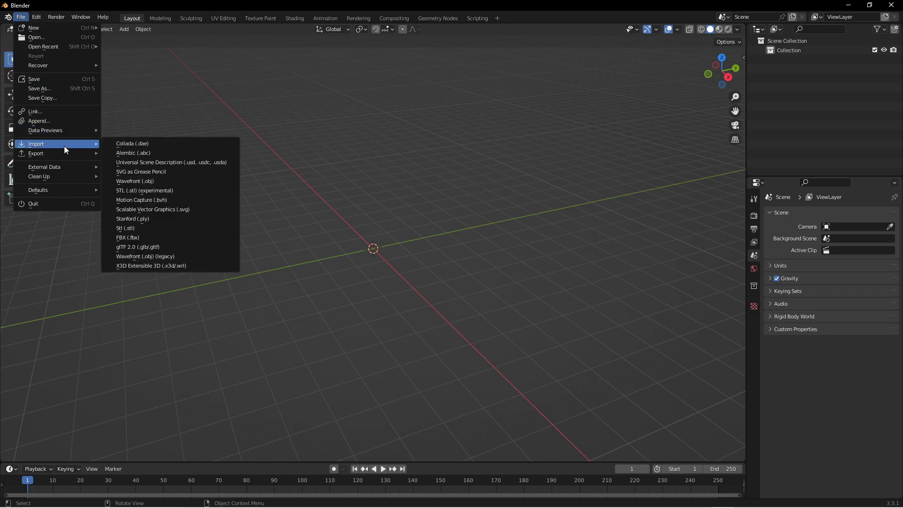
click(138, 238)
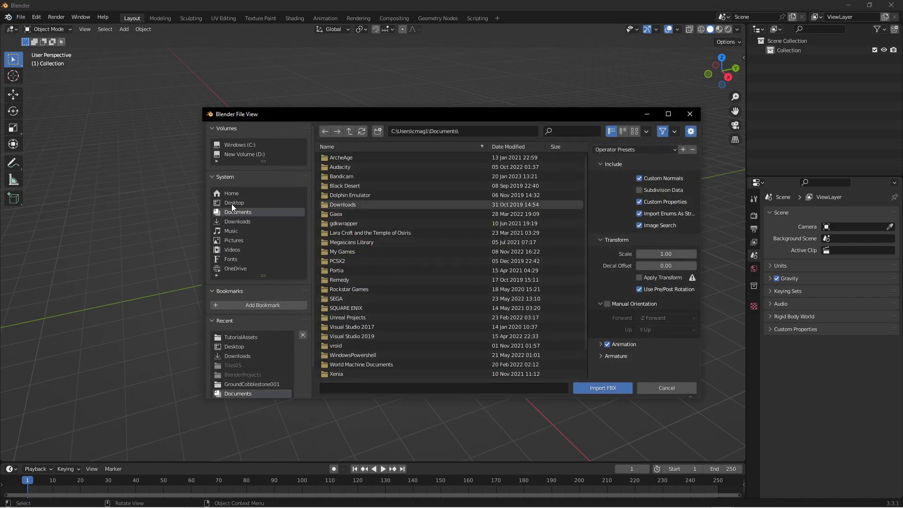
click(233, 203)
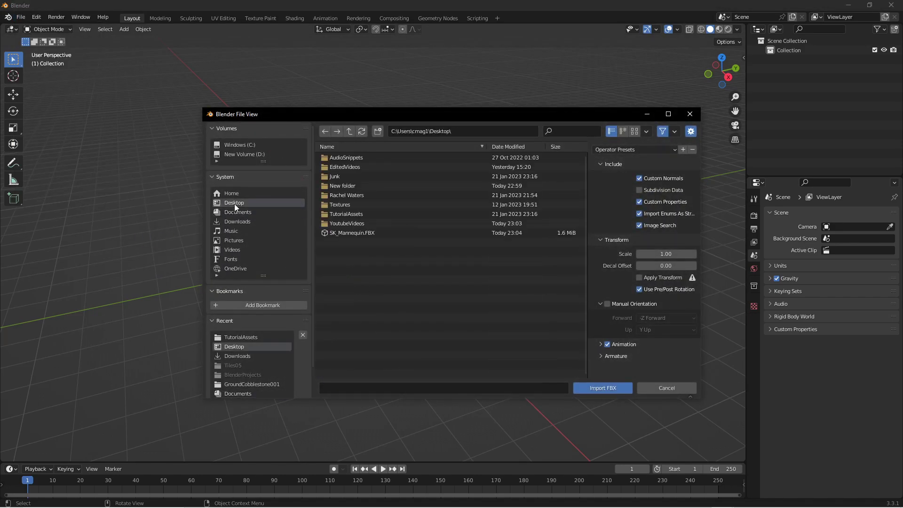
click(356, 231)
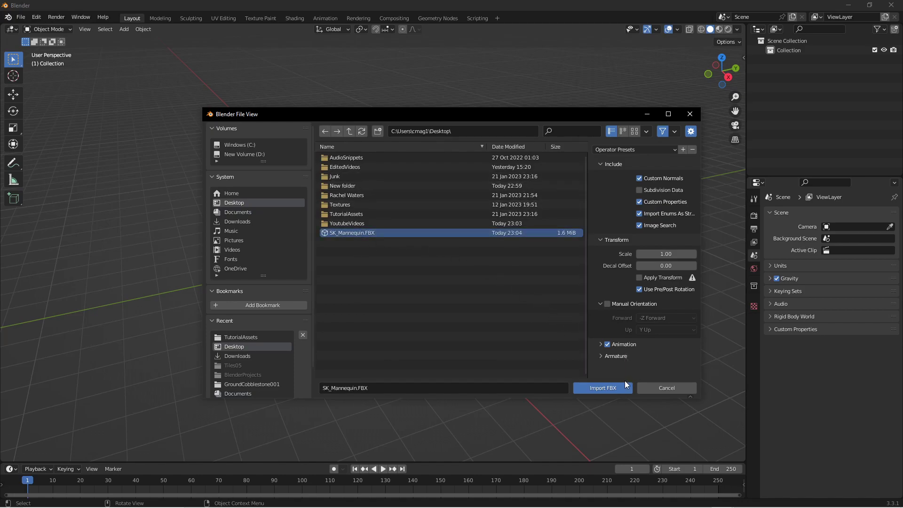
click(612, 390)
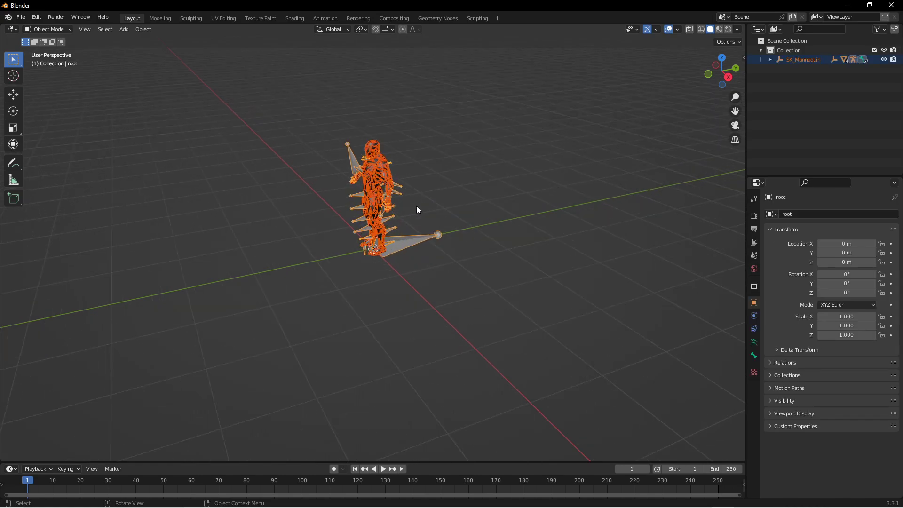
middle_drag(450, 204, 542, 201)
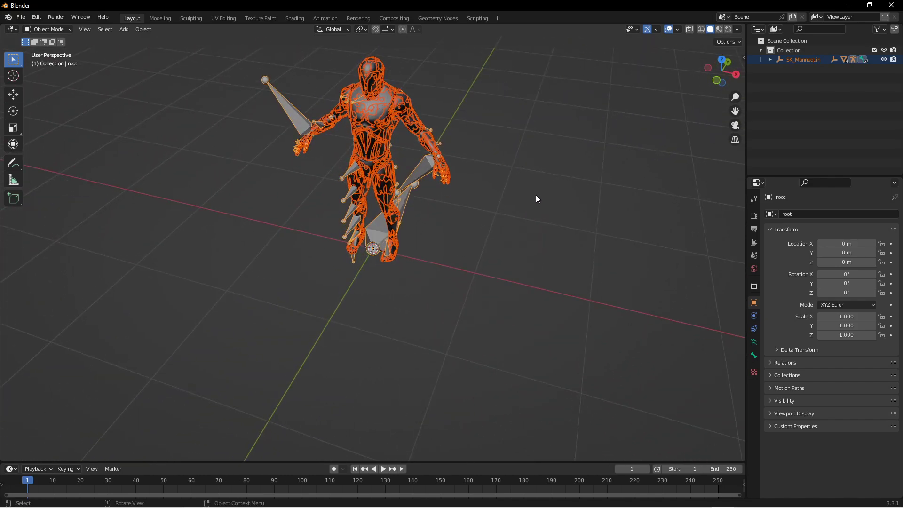
middle_drag(507, 175, 90, 146)
shift+middle_drag(413, 157, 462, 183)
scroll(448, 178, up, 2)
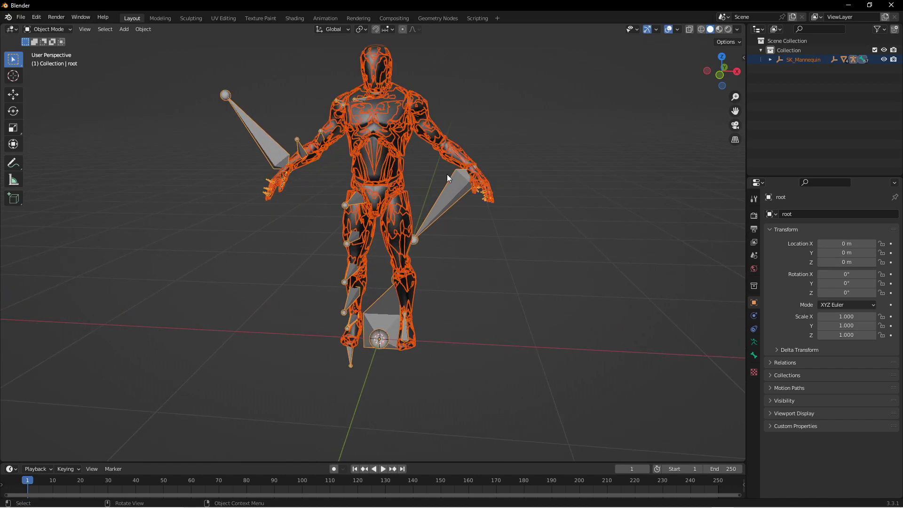
- Select the mannequin's root armature and call delete with X, bringing up the confirmation
click(300, 142)
mouse_move(460, 161)
middle_down()
mouse_move(493, 174)
mouse_move(467, 143)
middle_up()
key(z)
click(528, 159)
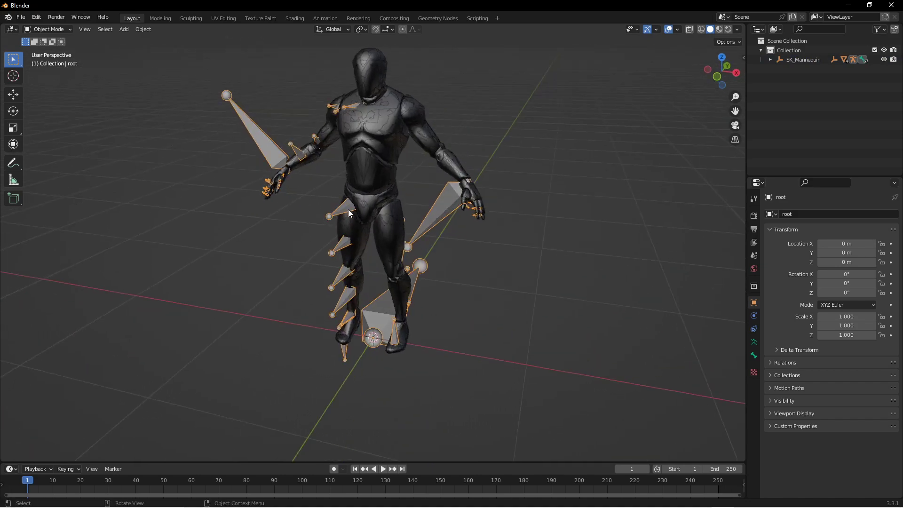
click(382, 126)
click(388, 163)
click(429, 185)
click(451, 207)
key(x)
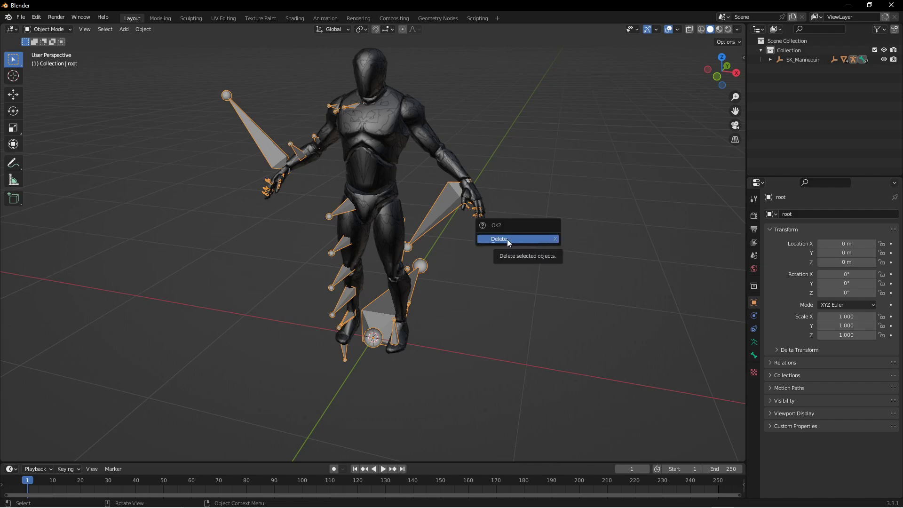
- Confirm the armature deletion and orbit to a front view of the mannequin
click(507, 239)
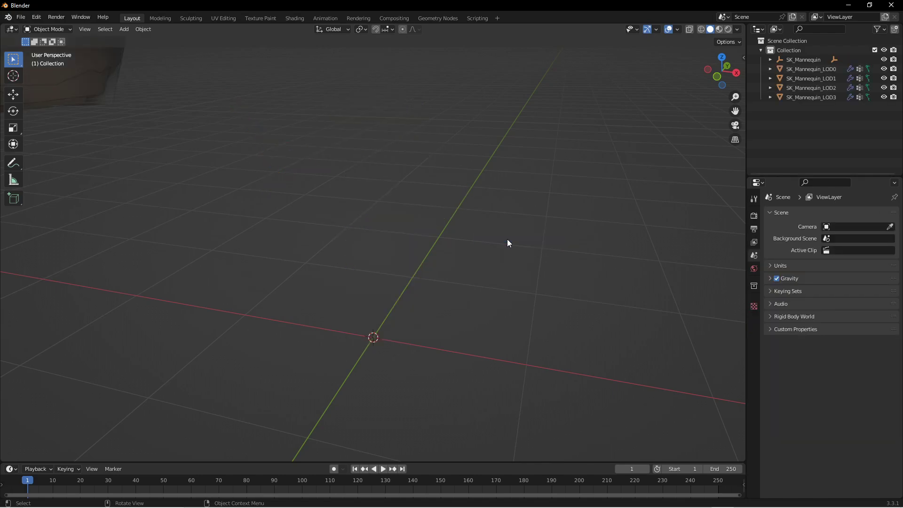
scroll(482, 226, down, 10)
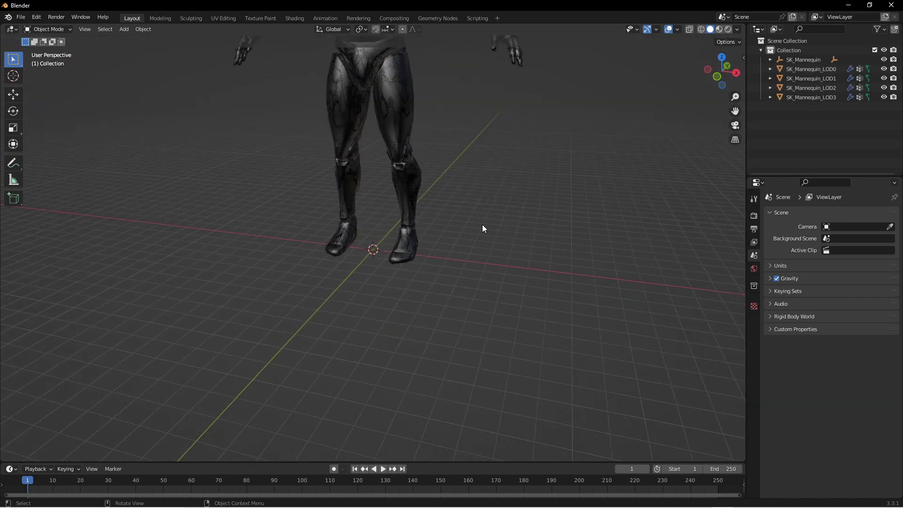
middle_drag(490, 211, 509, 190)
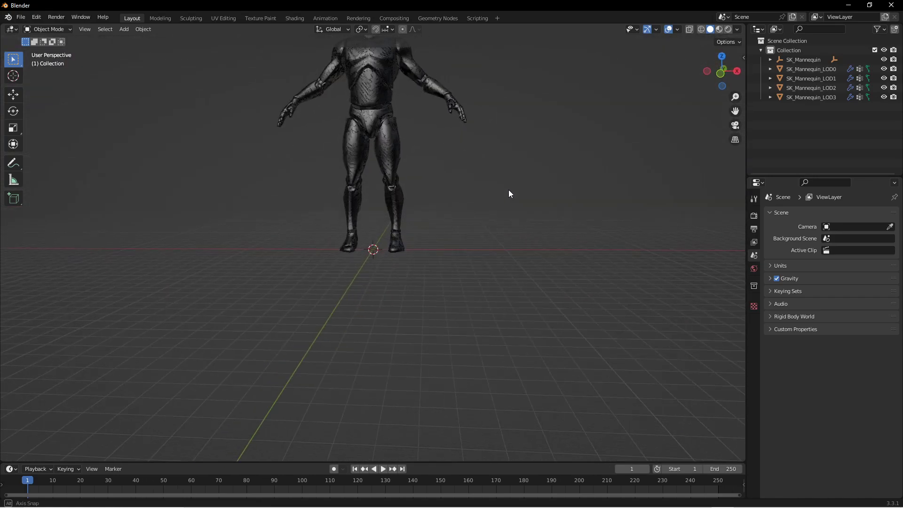
- Scale the SK_Mannequin_LOD3 mesh down to 0.01
click(371, 80)
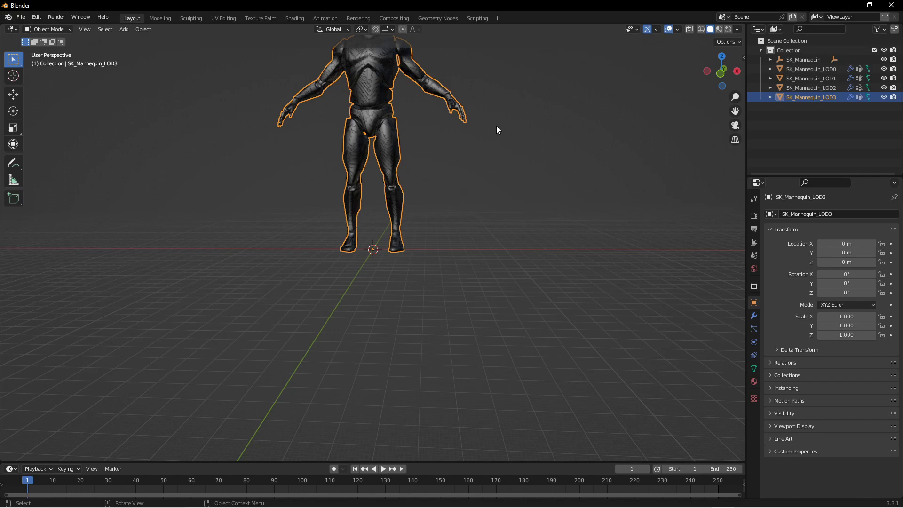
key(s)
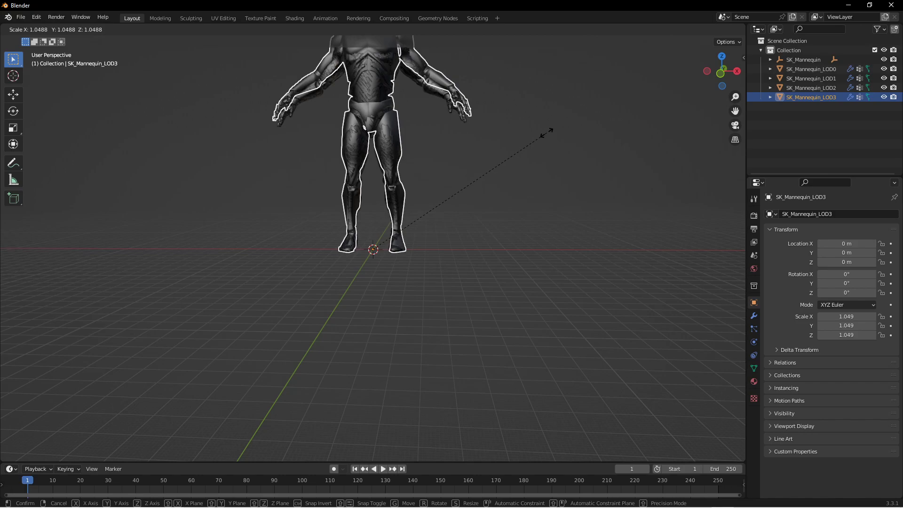
text(.0)
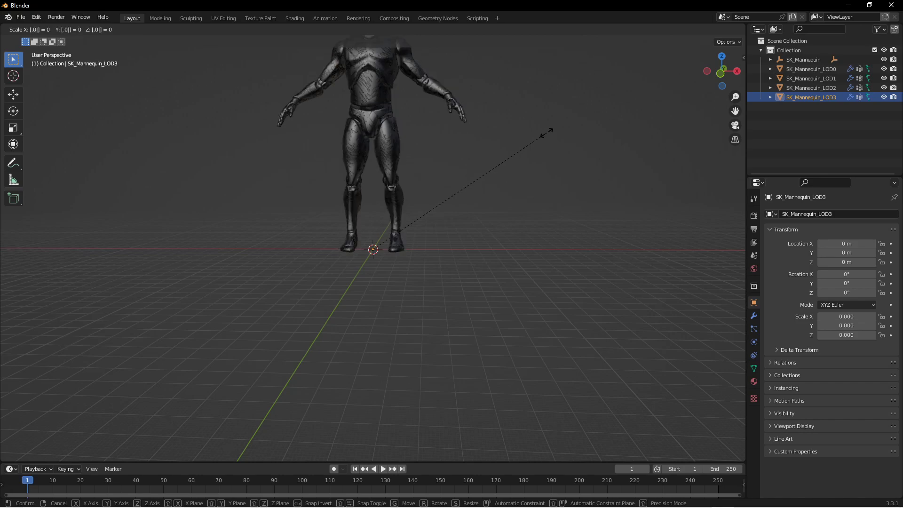
text(1)
key(Return)
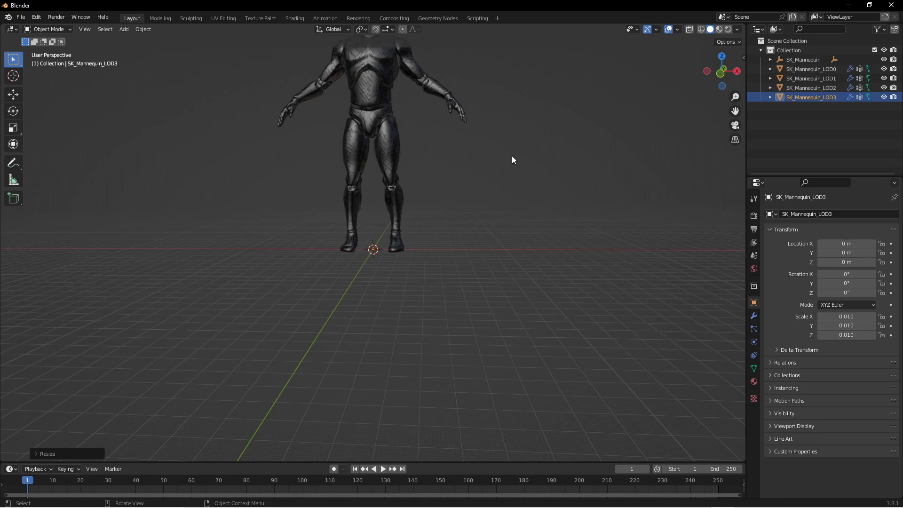
- Delete all the meshes, then undo to bring them back
key(a)
key(Delete)
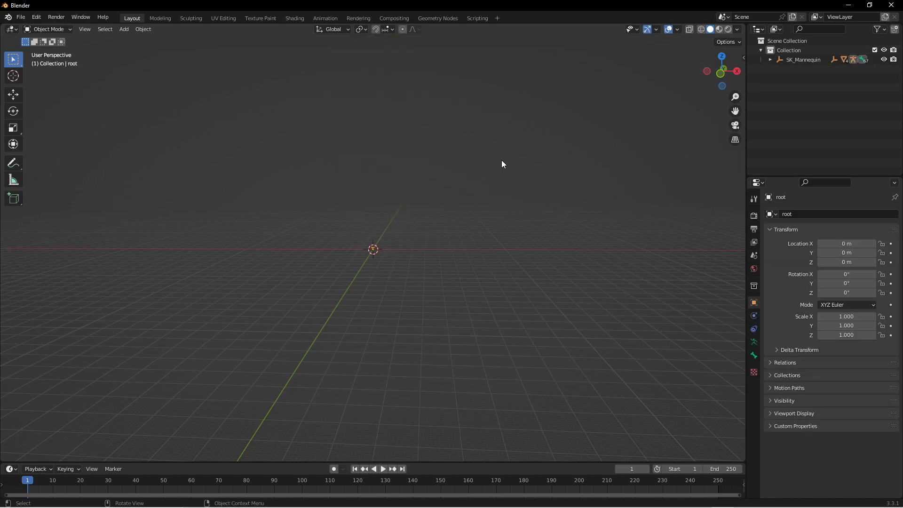
scroll(405, 241, up, 6)
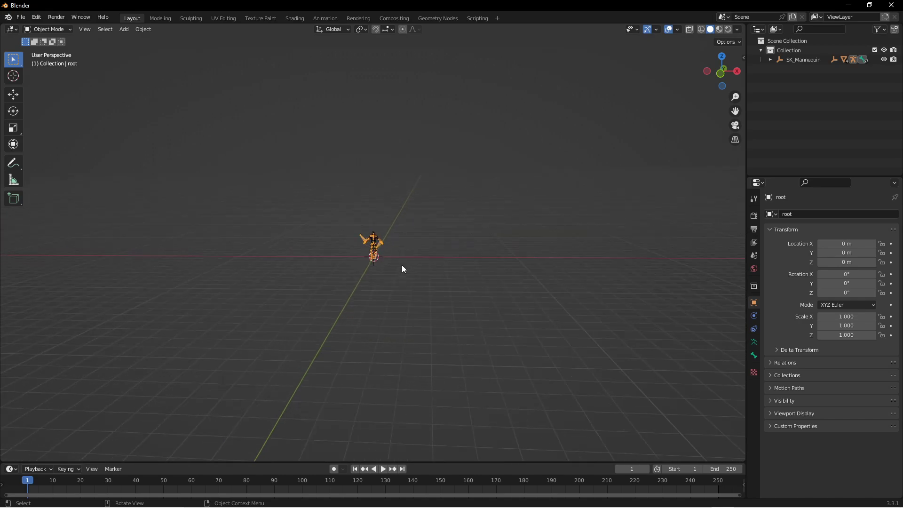
scroll(417, 258, up, 3)
key(ctrl+z)
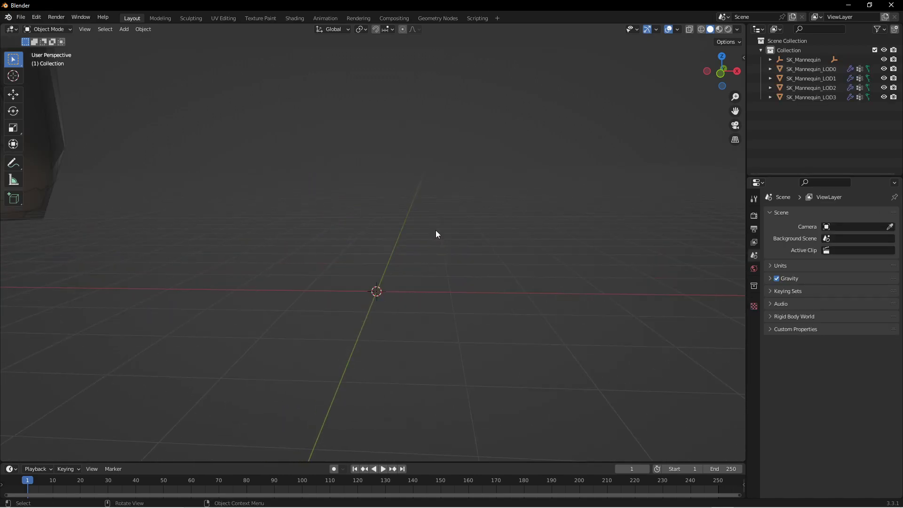
scroll(435, 230, down, 5)
- Scale SK_Mannequin_LOD0 to 0.01, cancelling an earlier 0.1 resize attempt
click(365, 126)
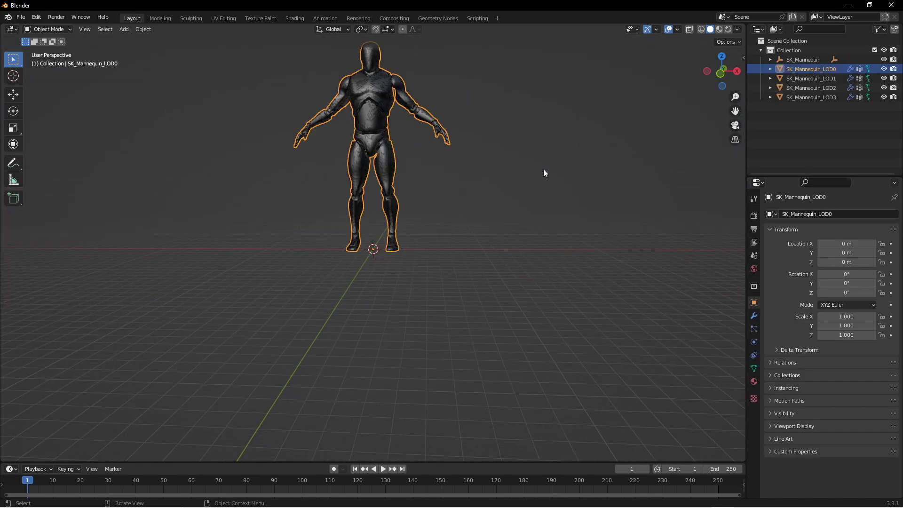
key(s)
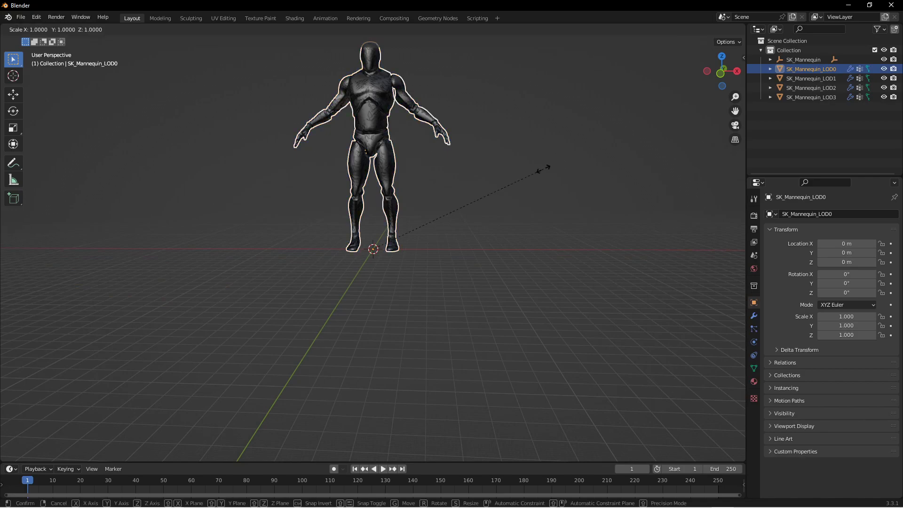
text(.1)
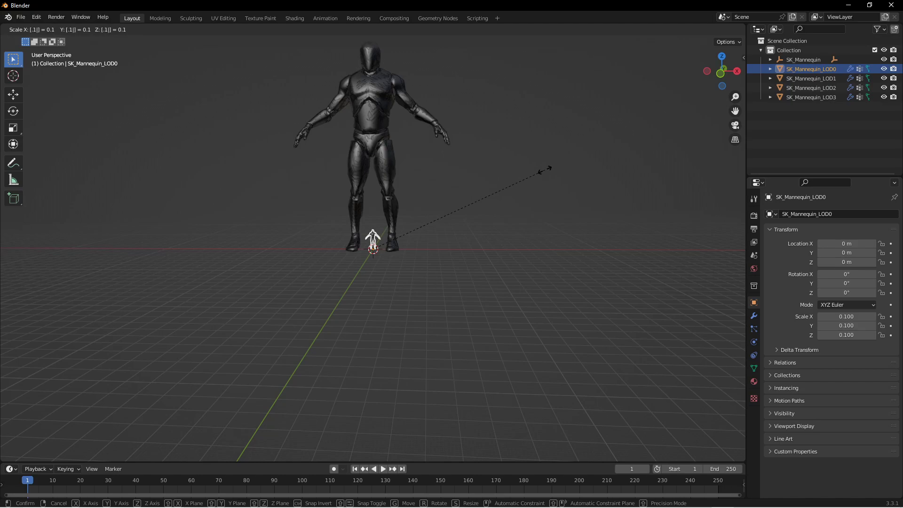
key(Escape)
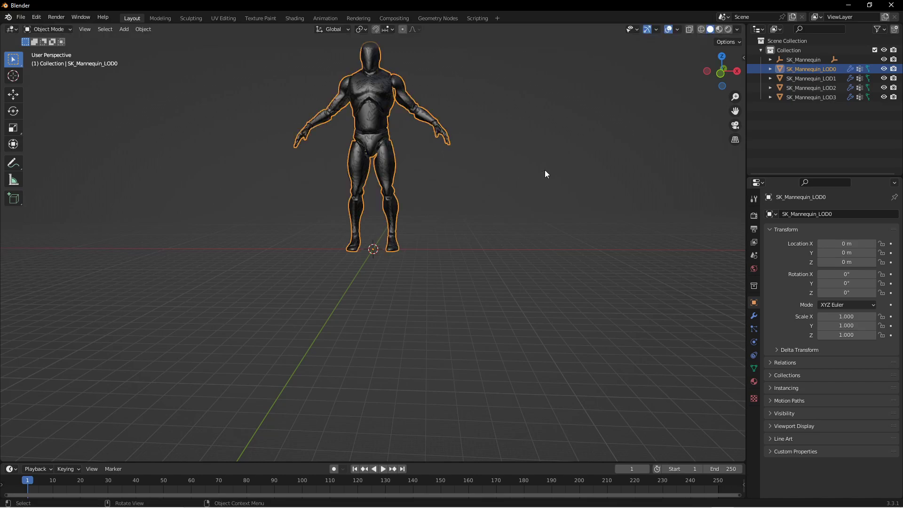
text(s)
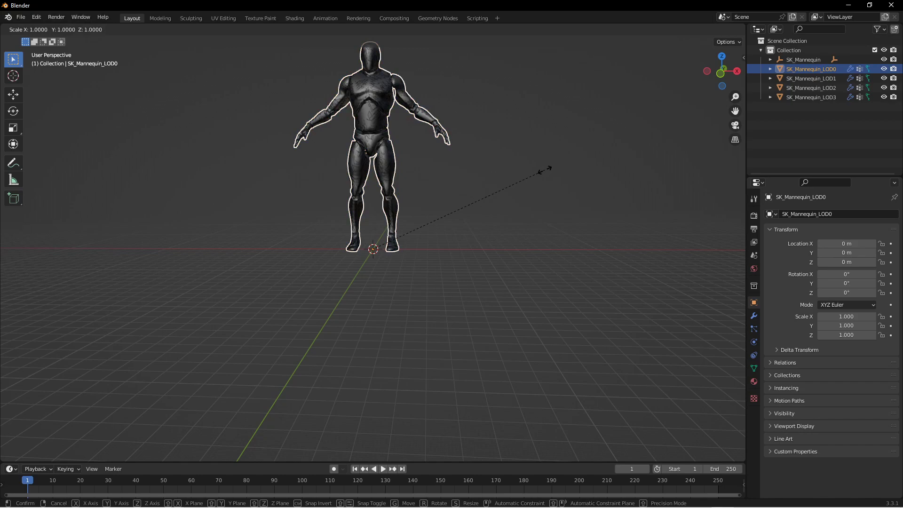
text(.01)
key(Return)
scroll(387, 265, up, 10)
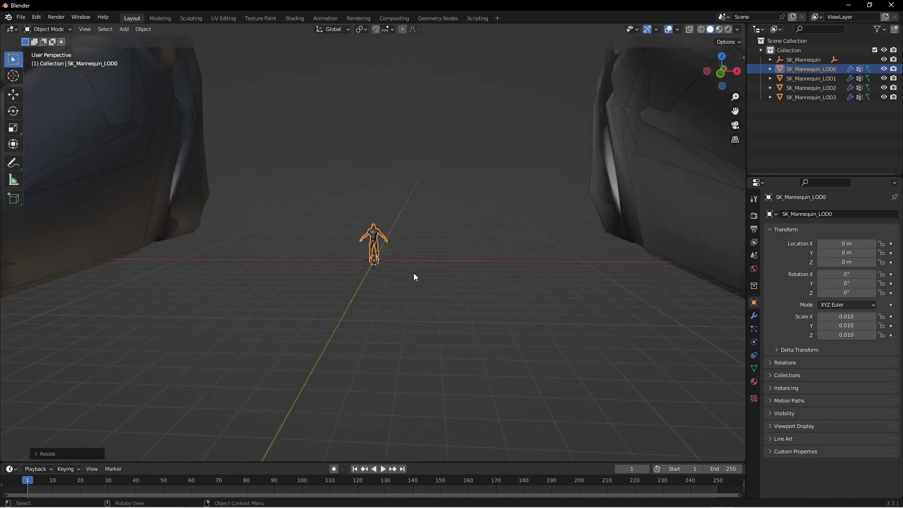
scroll(417, 276, up, 5)
middle_drag(460, 260, 423, 252)
scroll(450, 234, down, 6)
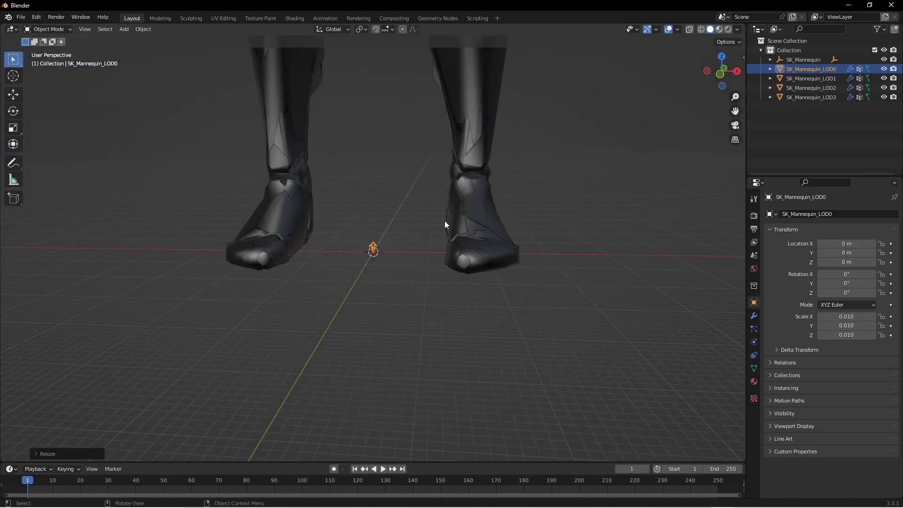
scroll(446, 222, down, 3)
click(389, 125)
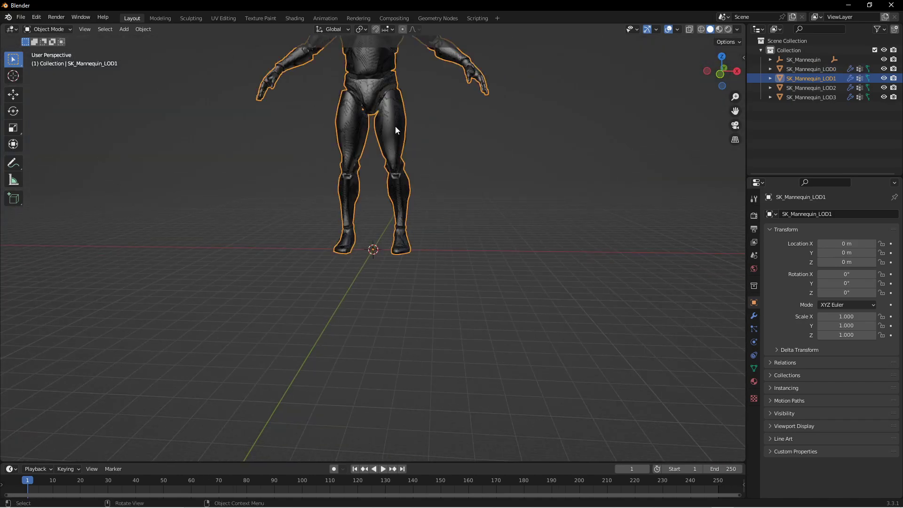
key(Delete)
click(392, 122)
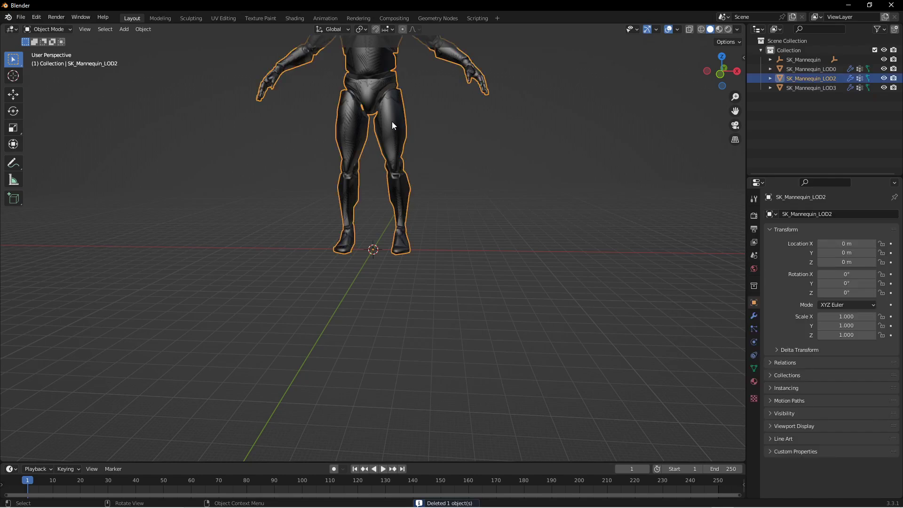
key(Delete)
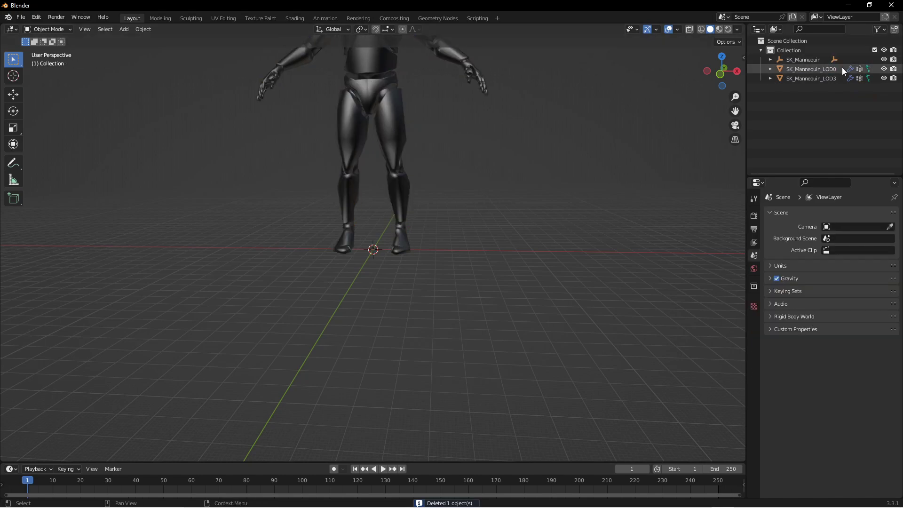
middle_drag(455, 142, 386, 123)
click(385, 123)
key(Delete)
middle_drag(472, 184, 398, 254)
scroll(398, 254, up, 6)
scroll(433, 232, down, 4)
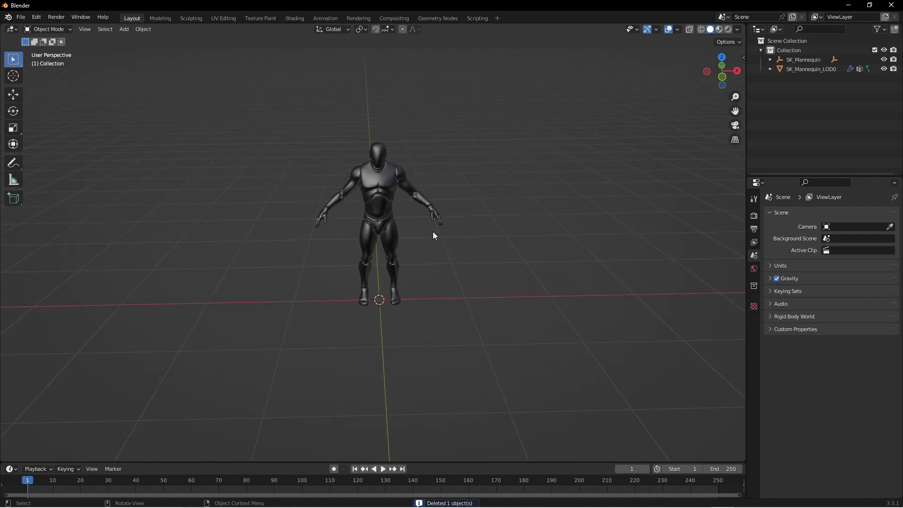
middle_drag(437, 234, 423, 208)
scroll(423, 207, up, 4)
click(389, 174)
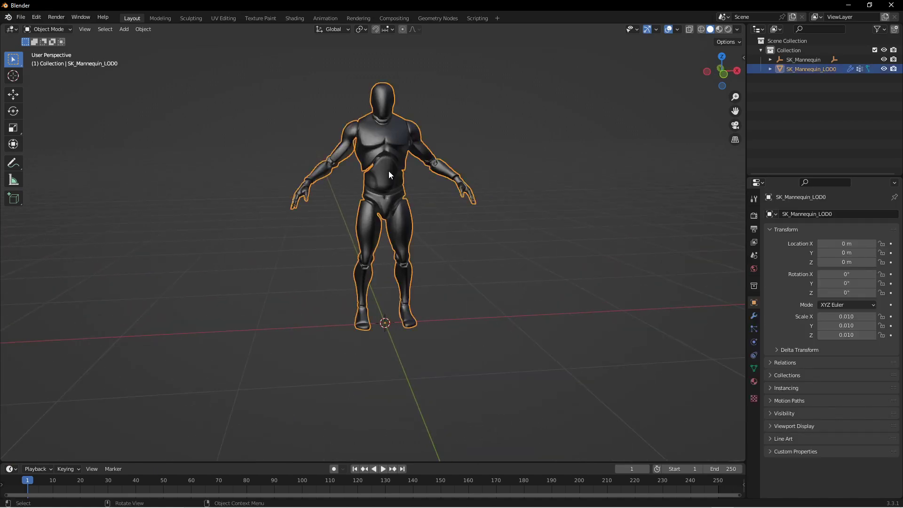
key(s)
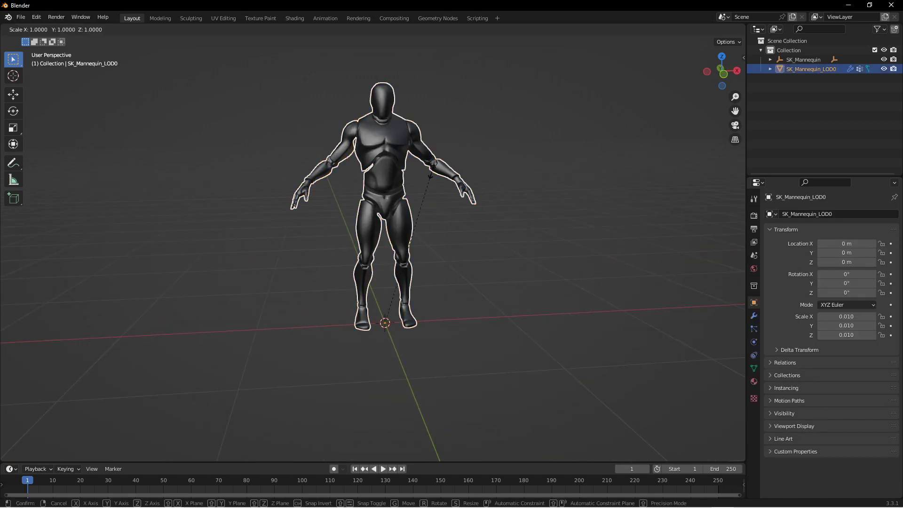
key(Escape)
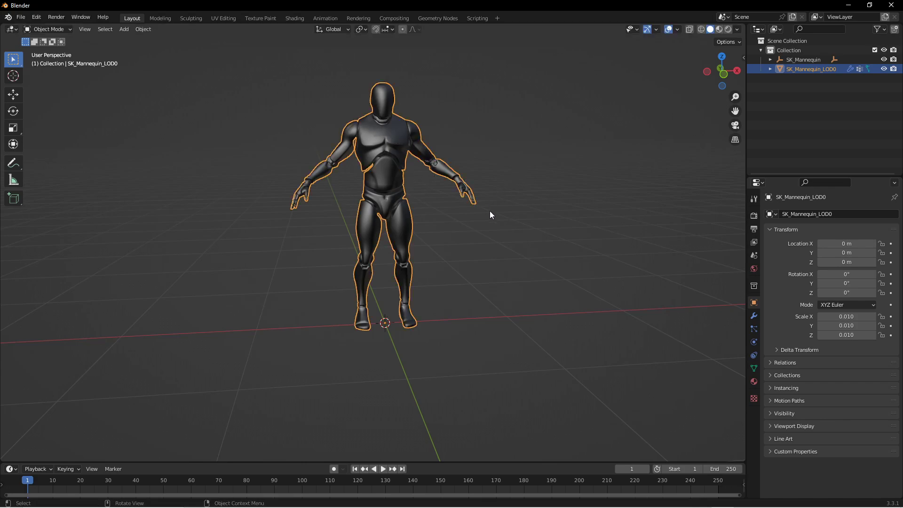
scroll(490, 215, down, 3)
middle_drag(510, 196, 473, 201)
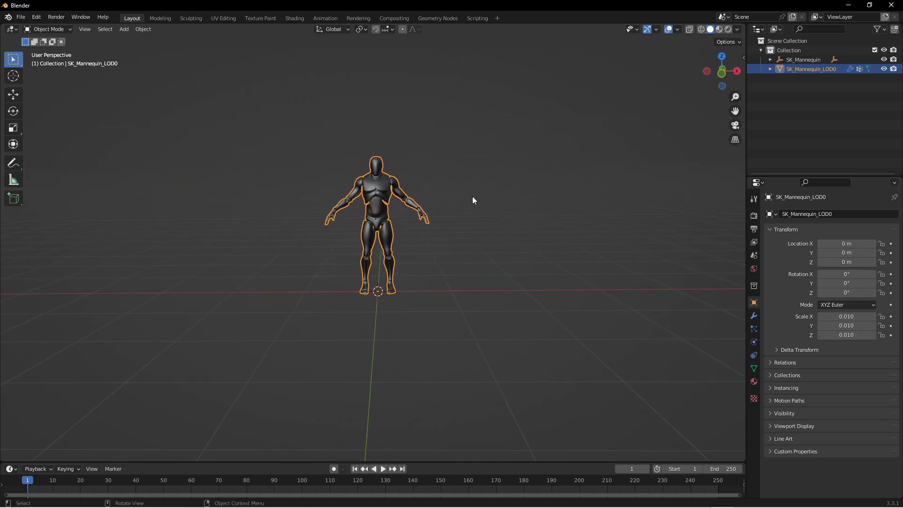
- Start an FBX export to the Desktop named BlenderManny.fbx
click(22, 19)
mouse_move(47, 154)
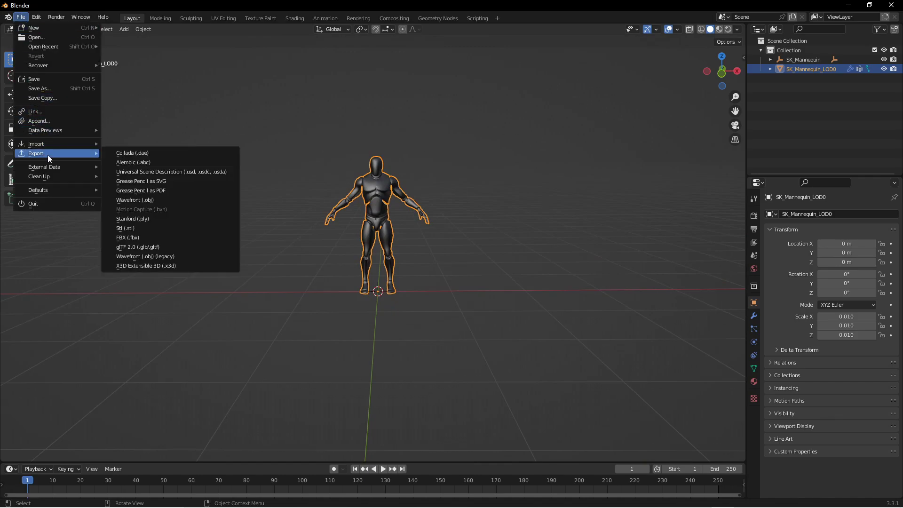
click(137, 239)
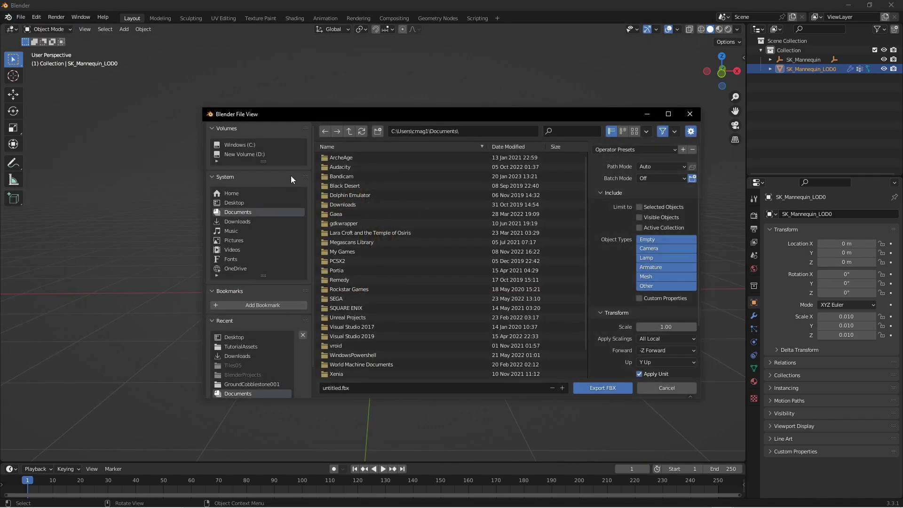
click(234, 203)
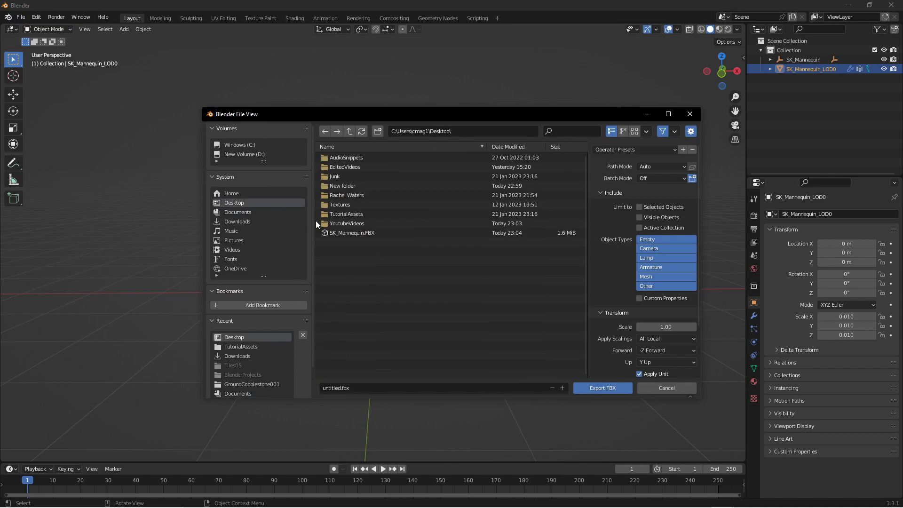
click(374, 388)
text(BlenderManny)
key(Return)
- Set Geometry smoothing to Face and write out the FBX file
scroll(642, 225, down, 3)
click(604, 348)
scroll(662, 345, down, 4)
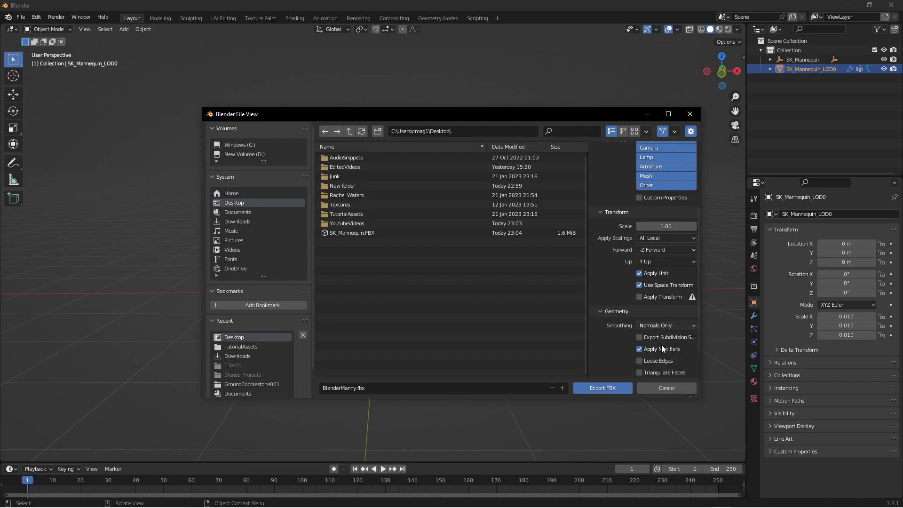
click(654, 289)
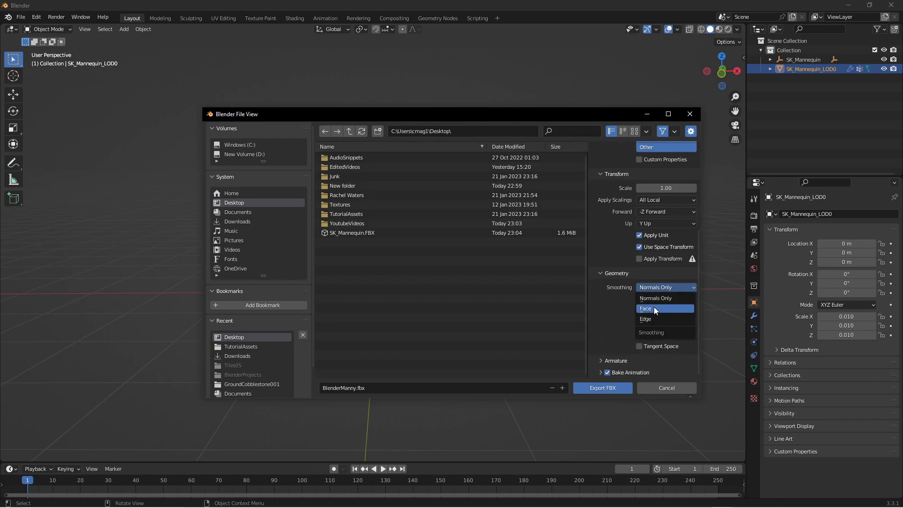
click(654, 307)
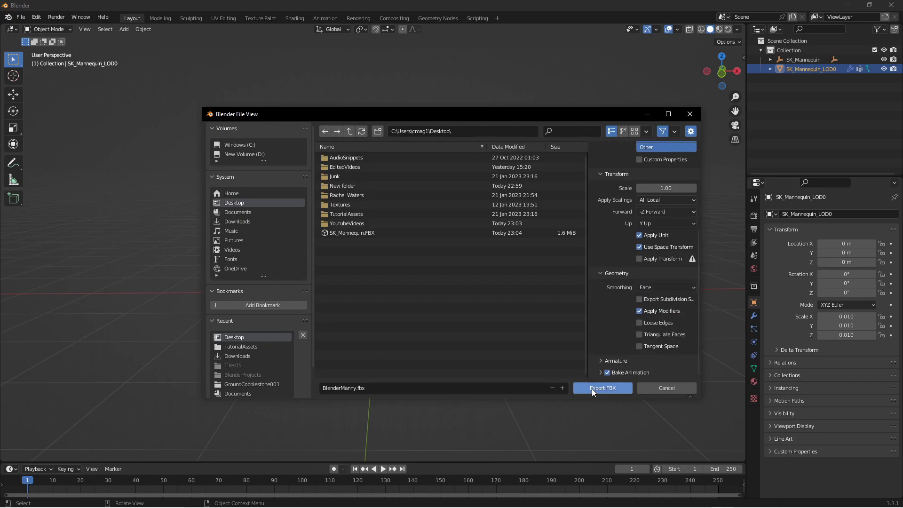
click(592, 388)
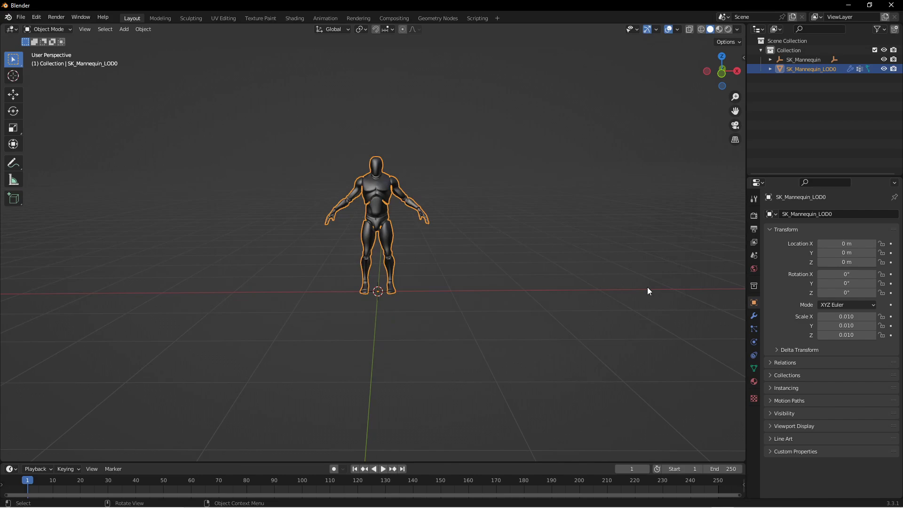
- Switch to Unreal Engine and import BlenderManny from the Desktop with Import All
click(846, 6)
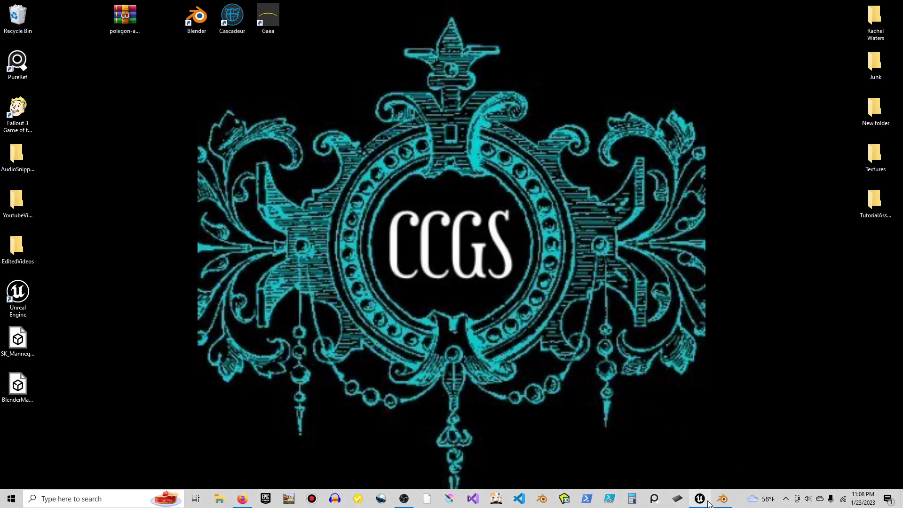
click(18, 385)
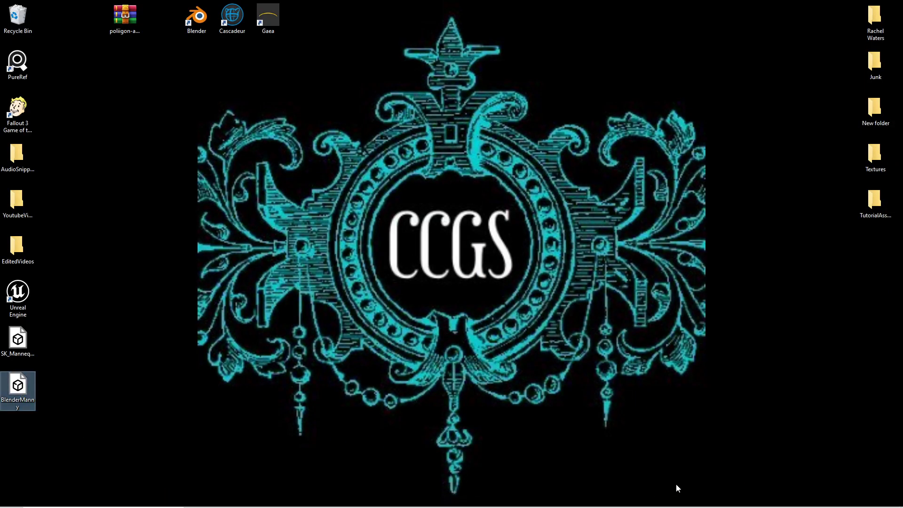
click(690, 496)
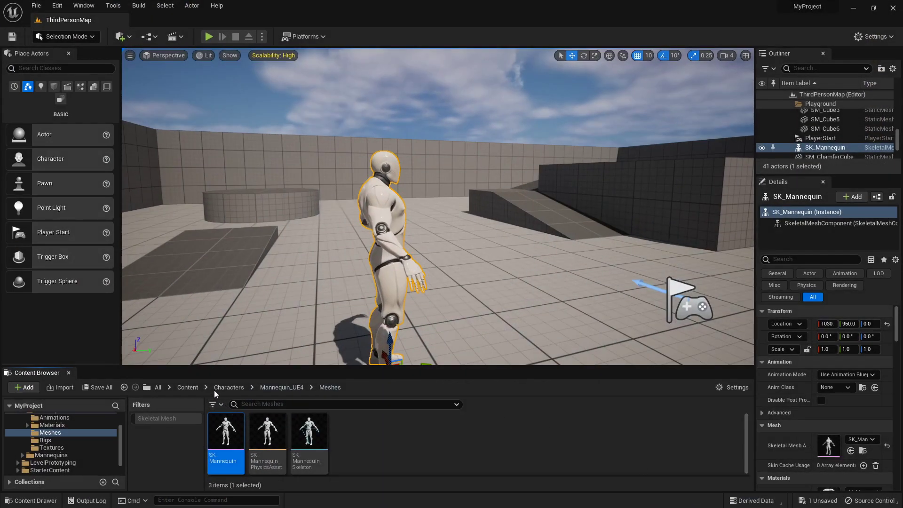
click(63, 387)
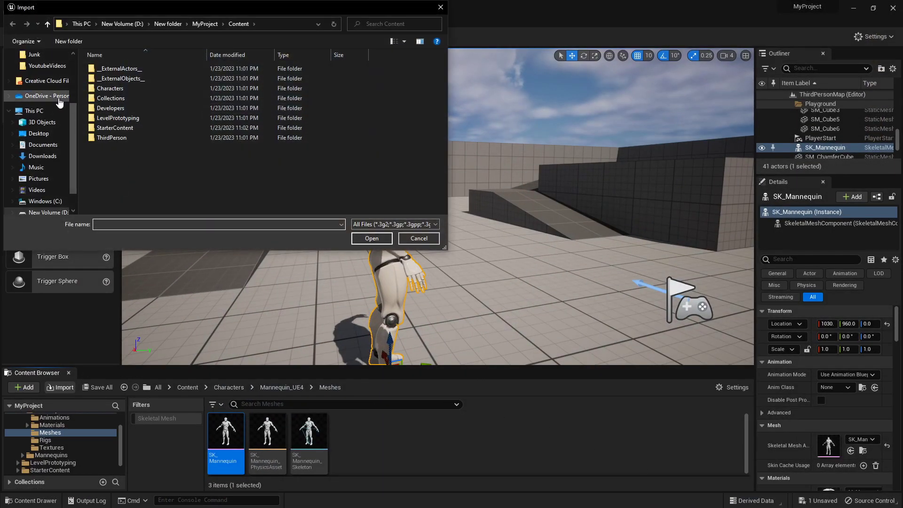
click(39, 133)
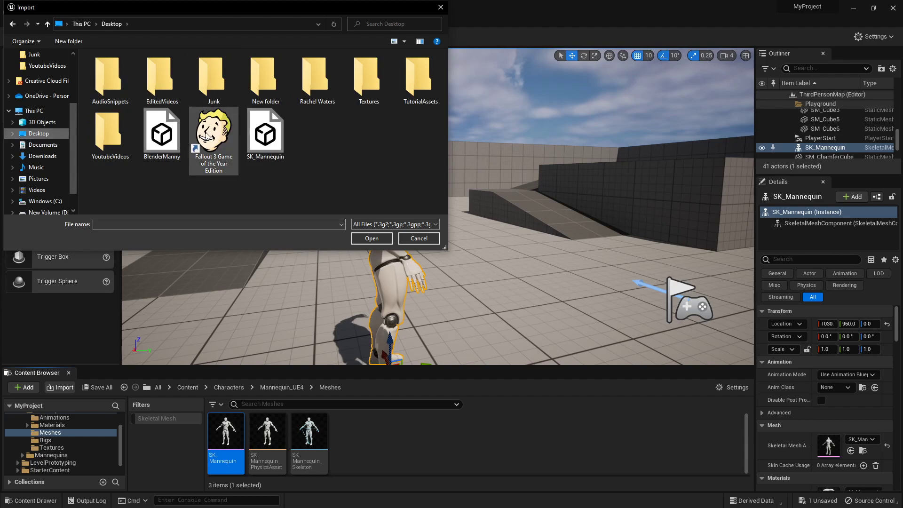
click(184, 147)
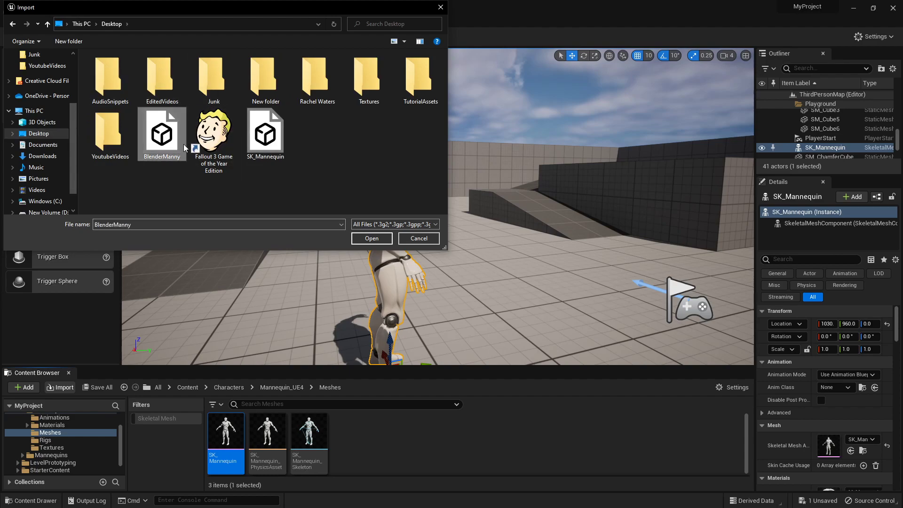
click(372, 240)
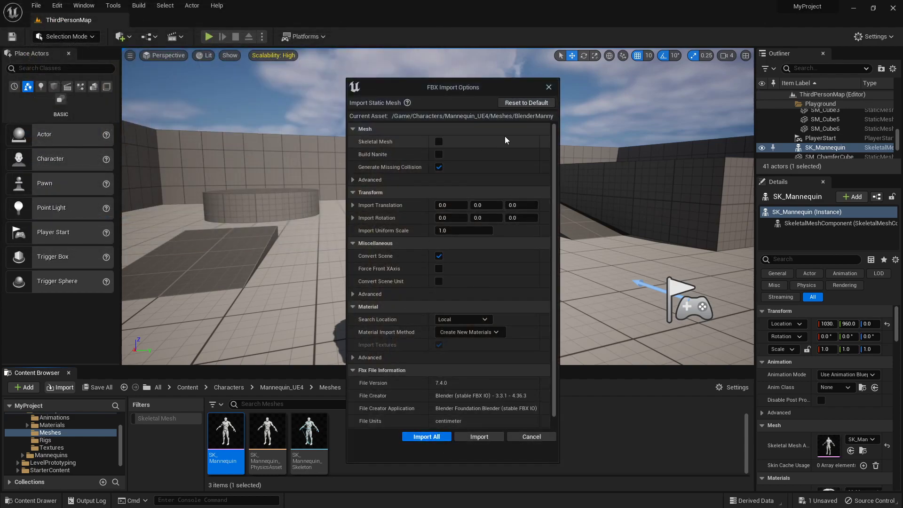
click(427, 437)
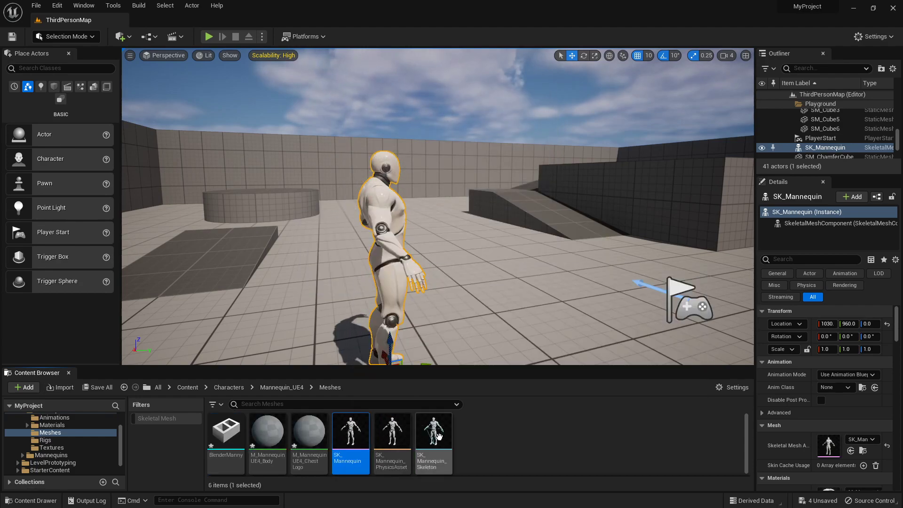
- Place BlenderManny in the level beside SK_Mannequin, removing the extra BlenderManny2 copy
drag(226, 433, 494, 300)
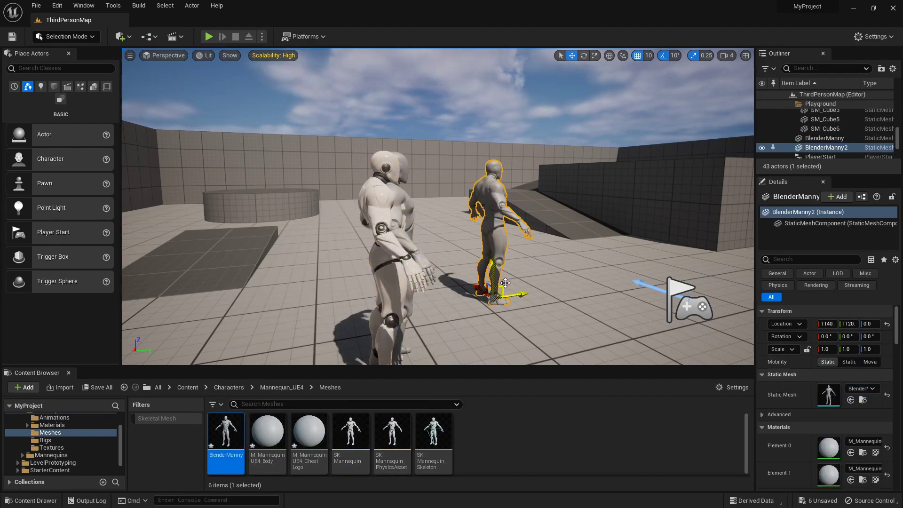
key(Delete)
click(398, 202)
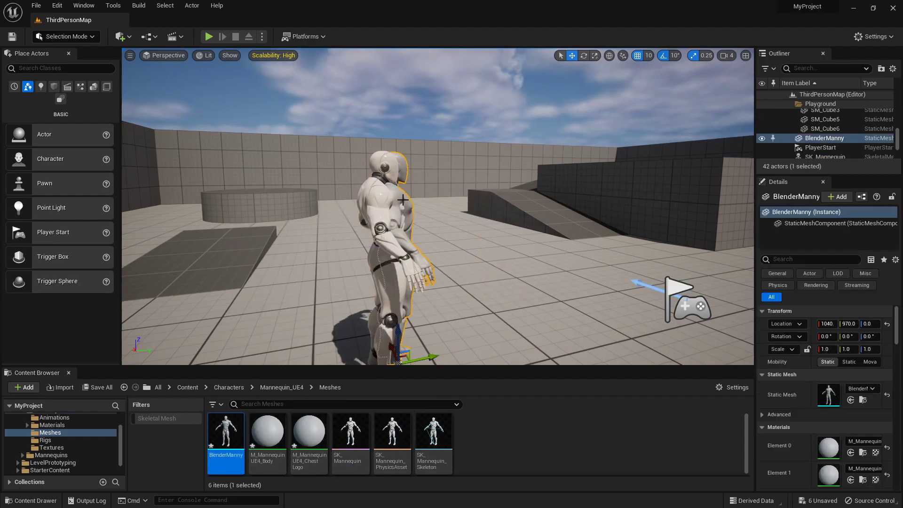
drag(434, 357, 445, 356)
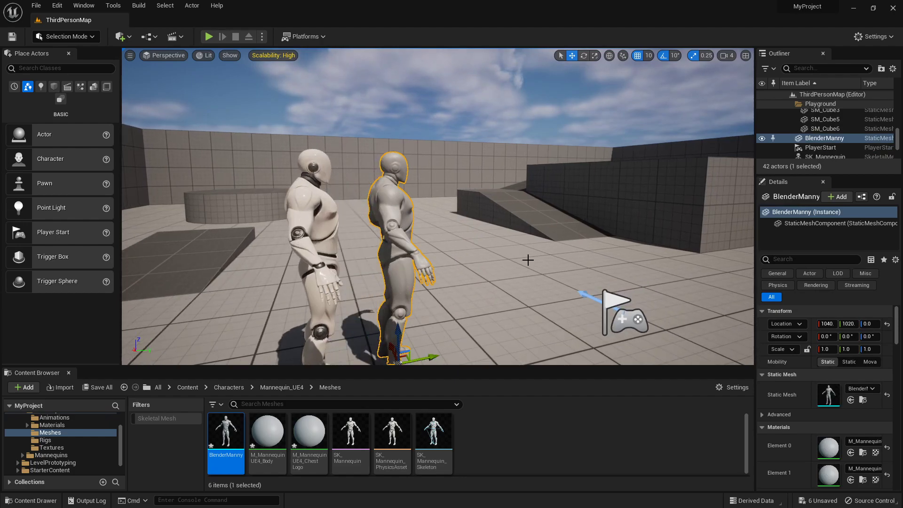
right_drag(528, 256, 473, 254)
- Back in Blender, start a new General scene and delete its cube, camera and light
click(854, 8)
click(723, 500)
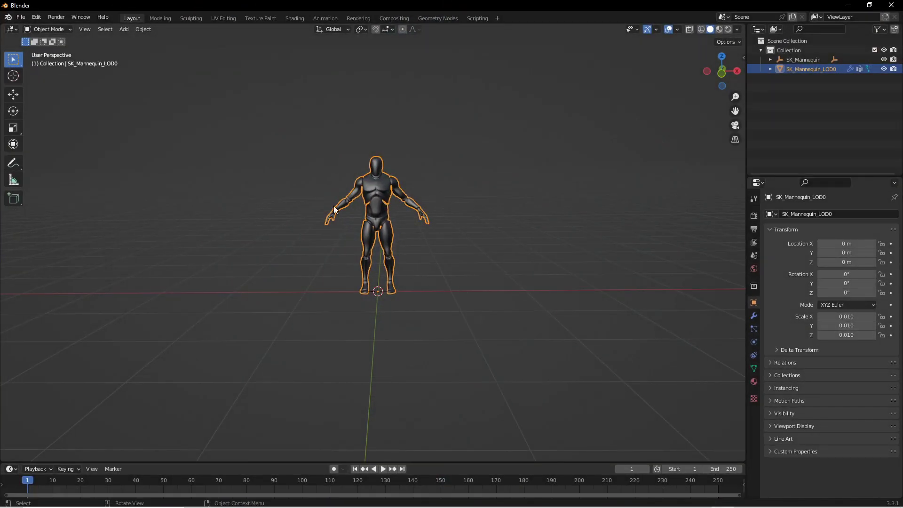
click(15, 19)
mouse_move(57, 29)
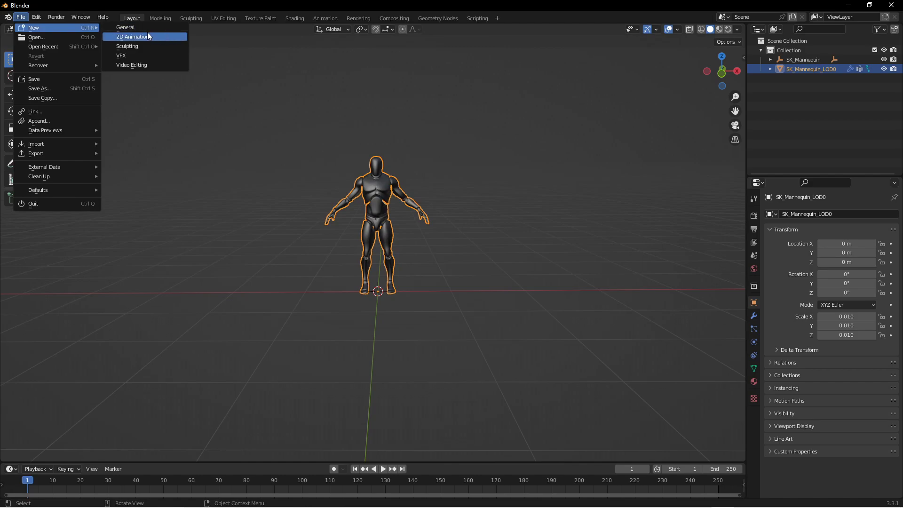
click(143, 29)
click(466, 277)
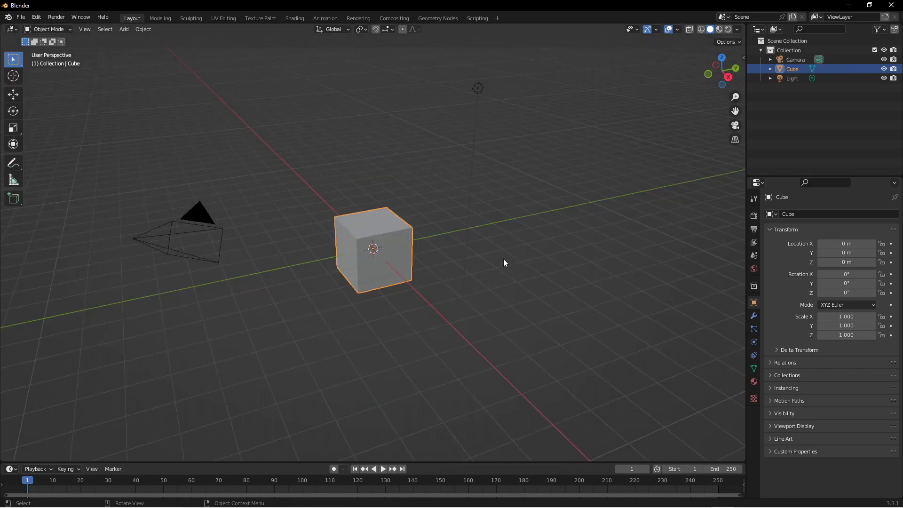
key(a)
key(x)
click(480, 242)
- Import BlenderManny.fbx from the Desktop and frame the mannequin in the viewport
click(27, 19)
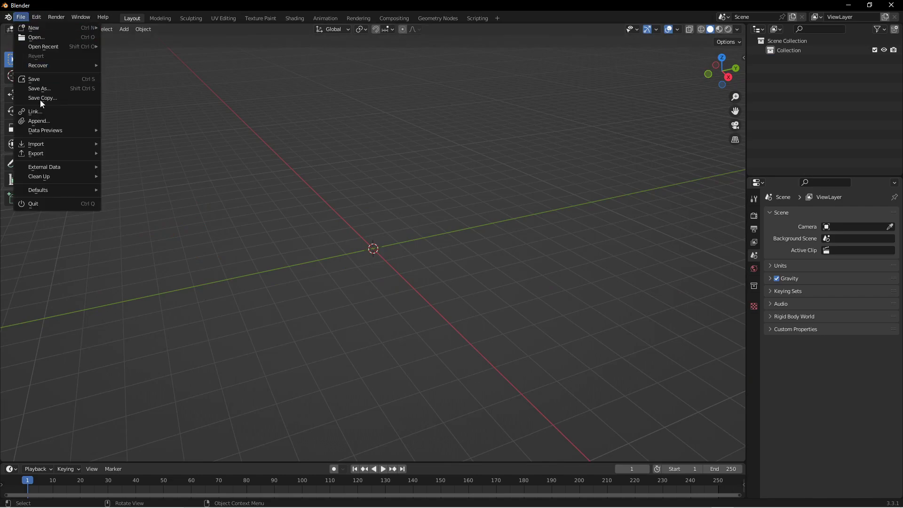
mouse_move(63, 144)
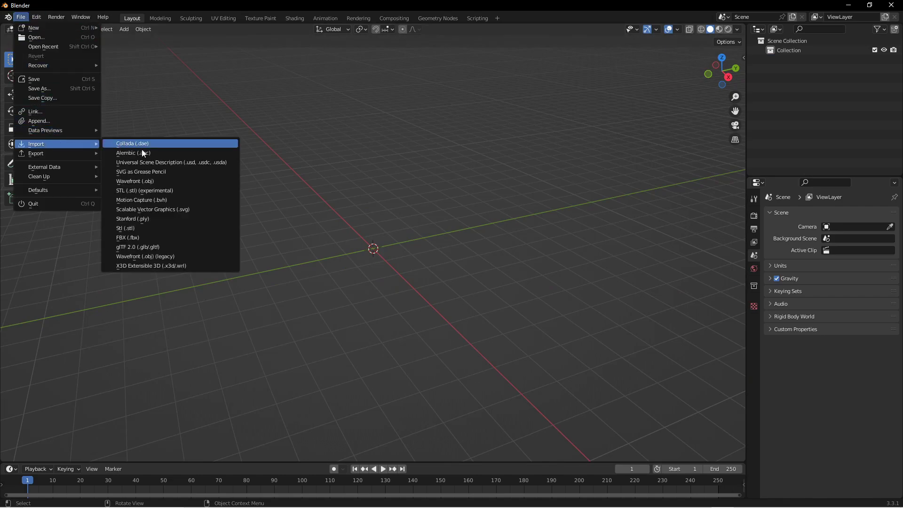
click(140, 238)
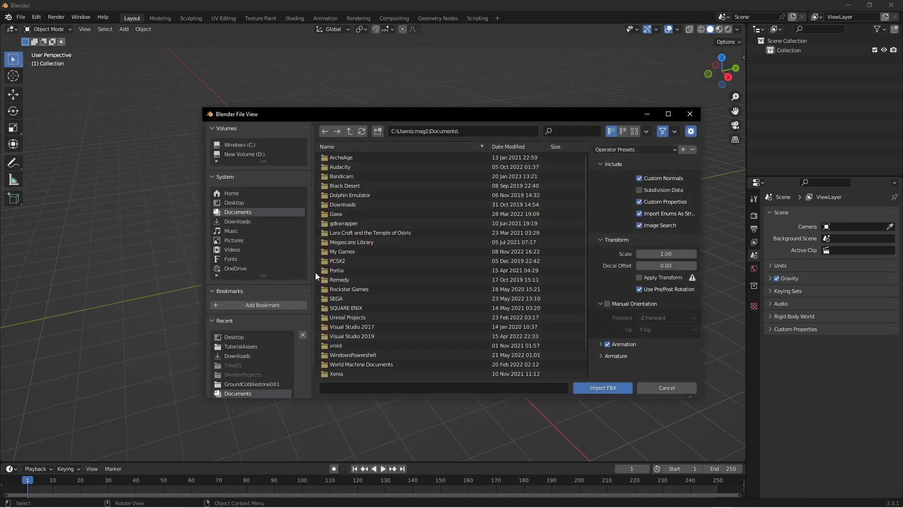
click(252, 206)
click(353, 234)
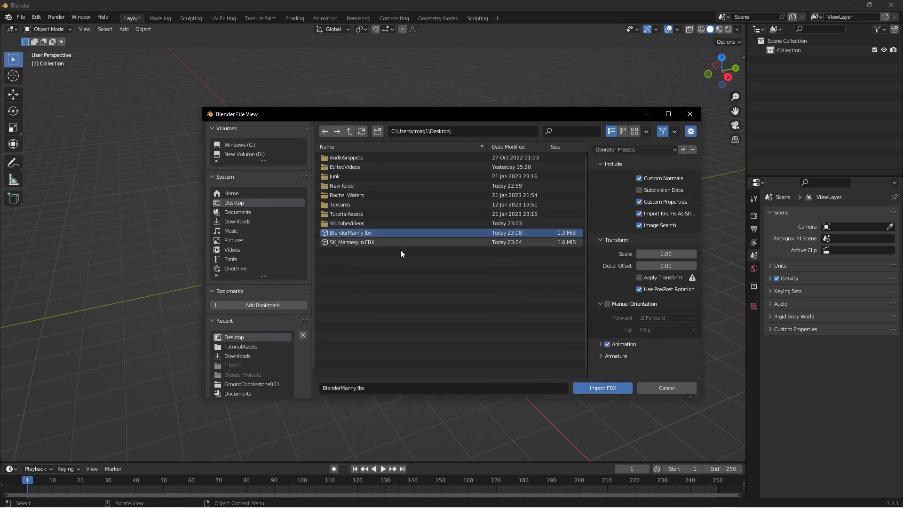
click(599, 391)
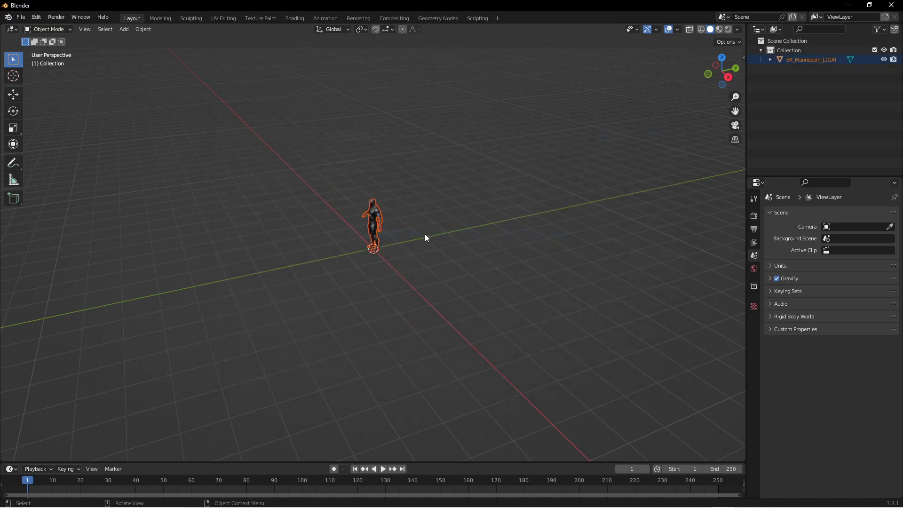
scroll(424, 235, up, 5)
middle_drag(424, 235, 526, 267)
scroll(443, 258, up, 3)
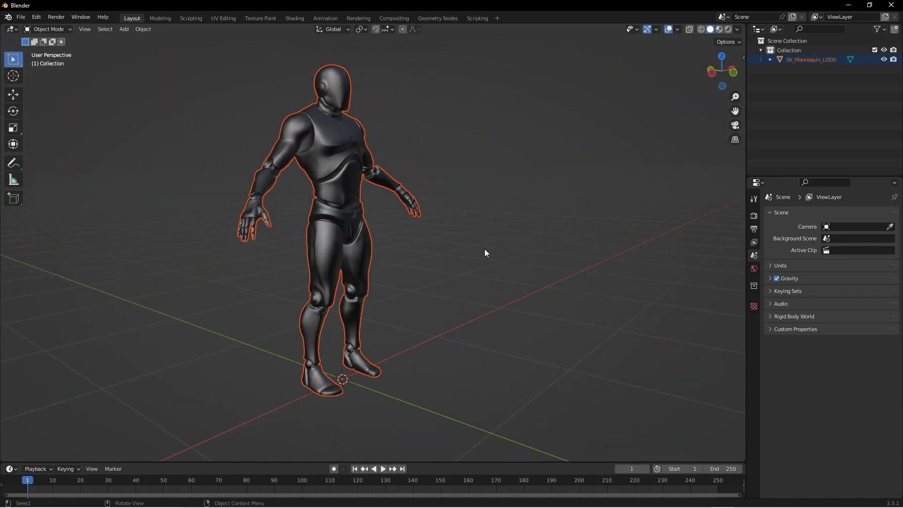
- Add a cube and flatten it to 0.1 along Z
key(shift+a)
mouse_move(450, 251)
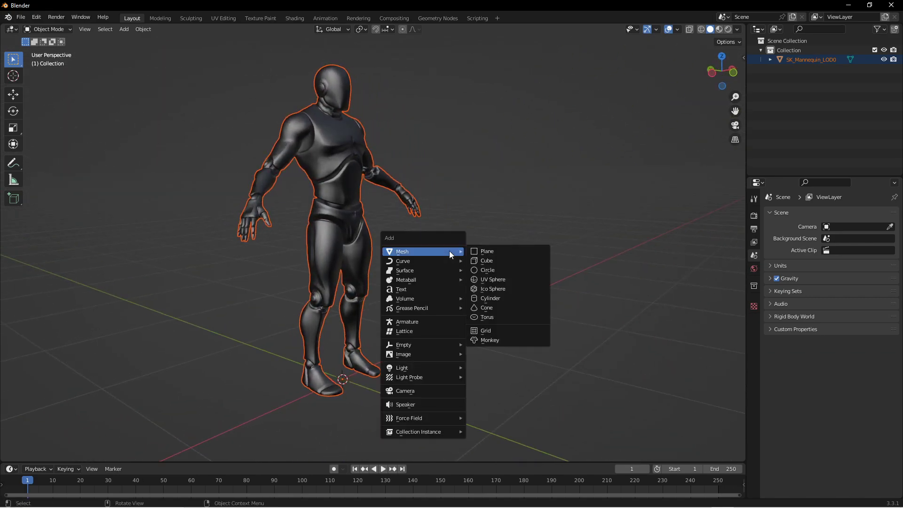
click(507, 262)
scroll(502, 251, down, 5)
text(s)
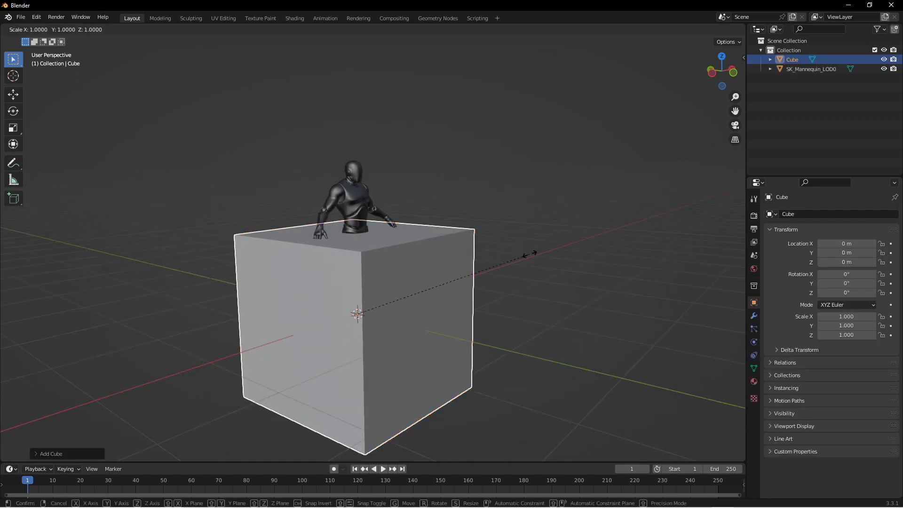
text(z)
text(.1)
key(Return)
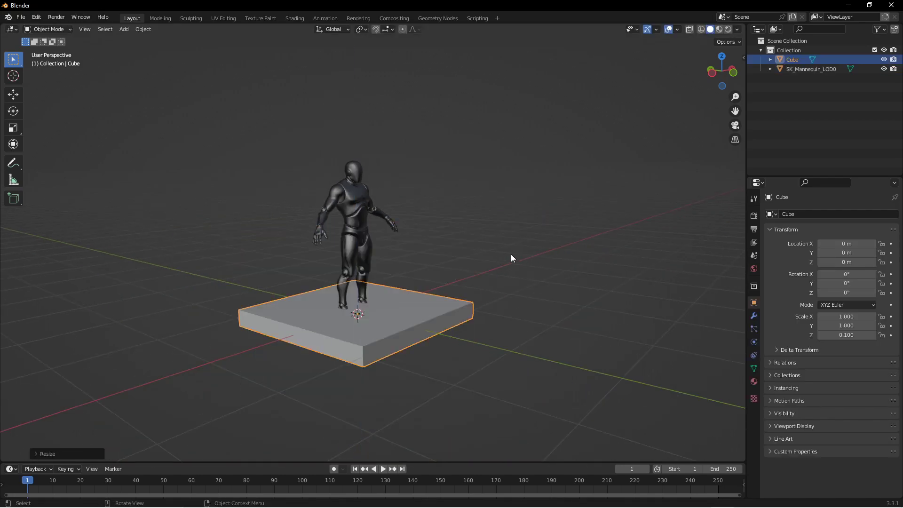
middle_drag(506, 254, 504, 230)
- Widen the slab by 5 in X and Y while keeping its 0.1 thickness
text(s5)
key(Return)
key(ctrl+z)
key(s)
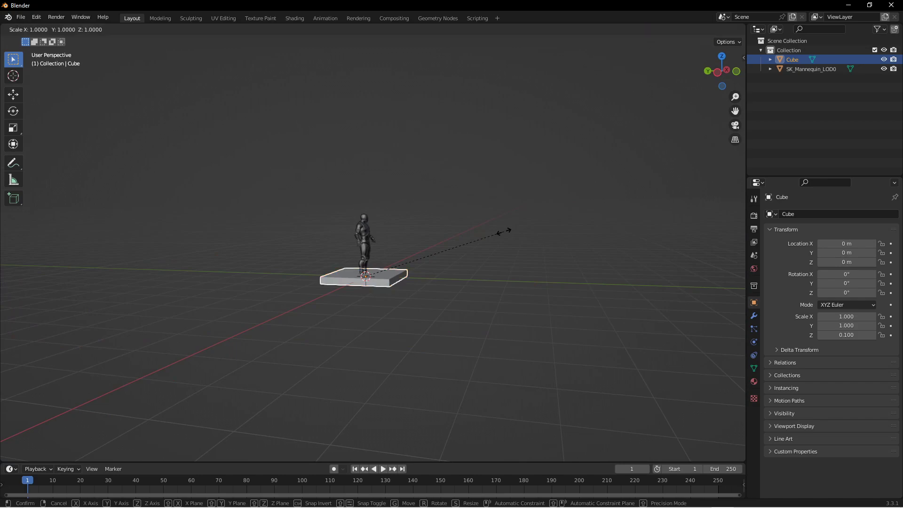
key(shift+z)
text(5)
key(Return)
middle_drag(506, 227, 414, 224)
scroll(414, 224, up, 3)
scroll(414, 224, up, 2)
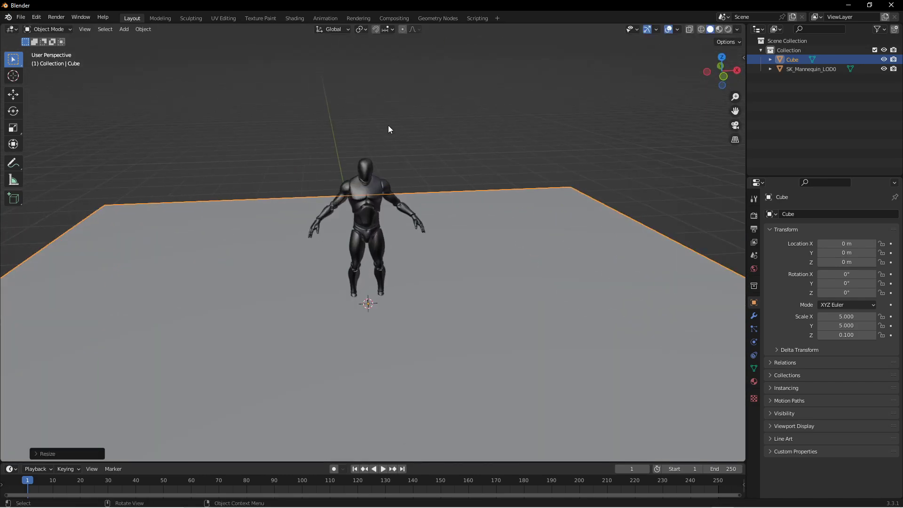
middle_drag(389, 125, 518, 180)
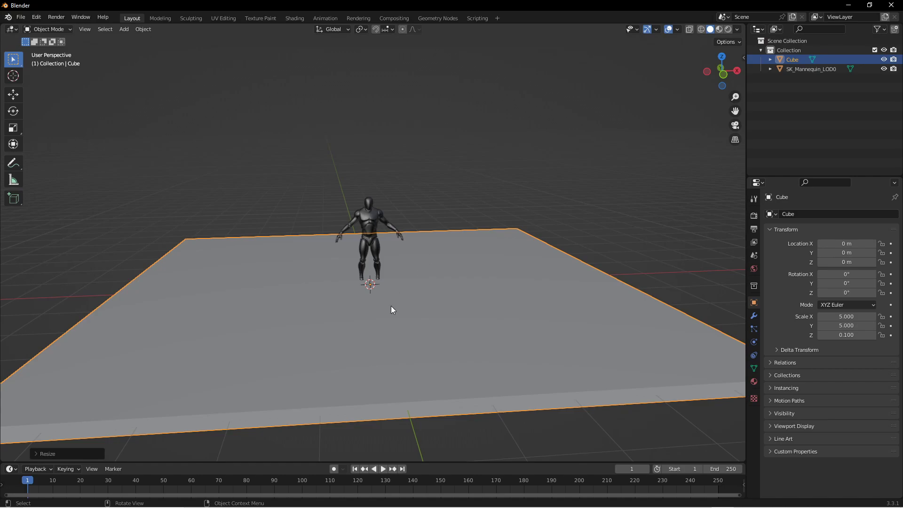
- Bring the Firefox browser to the front from the Windows taskbar
mouse_move(313, 504)
click(242, 499)
- Open the Poliigon Blender Addon tab, scroll through it, and close the chat popup
click(81, 10)
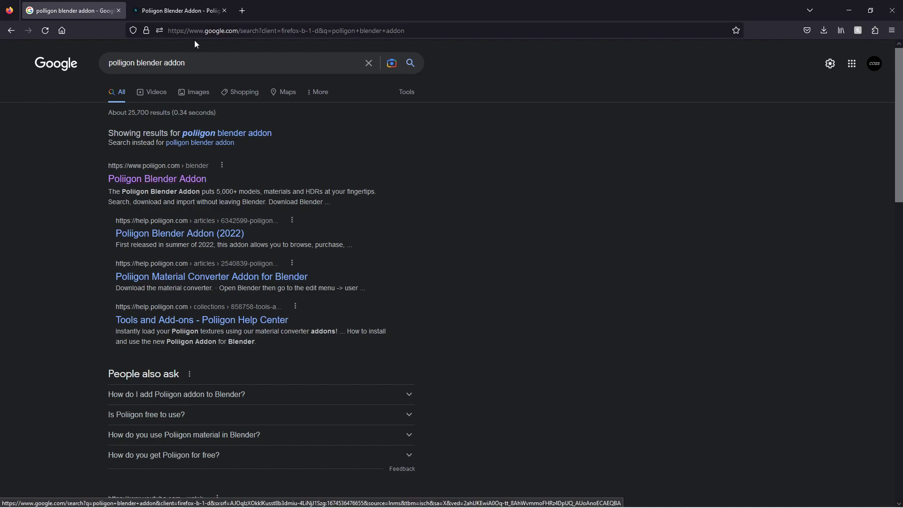
click(200, 10)
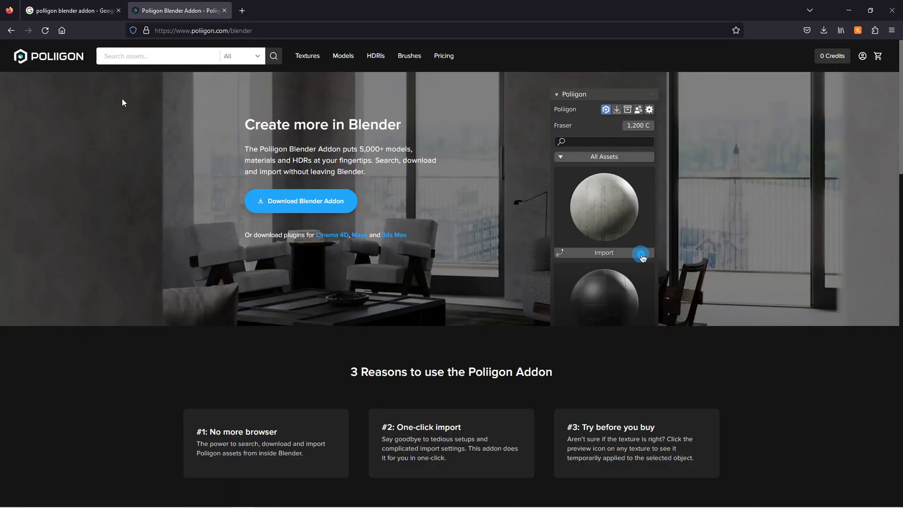
scroll(614, 188, down, 1)
scroll(613, 202, down, 2)
scroll(616, 169, up, 3)
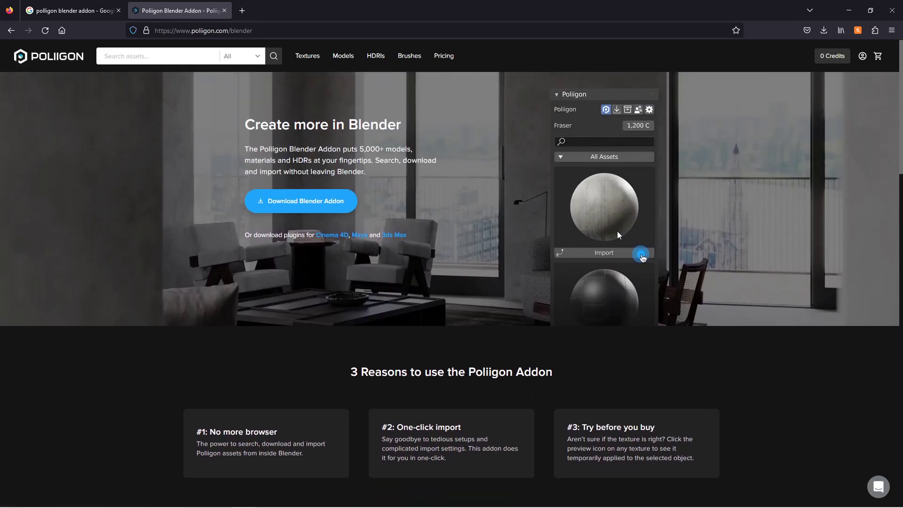
scroll(619, 247, down, 5)
mouse_move(781, 386)
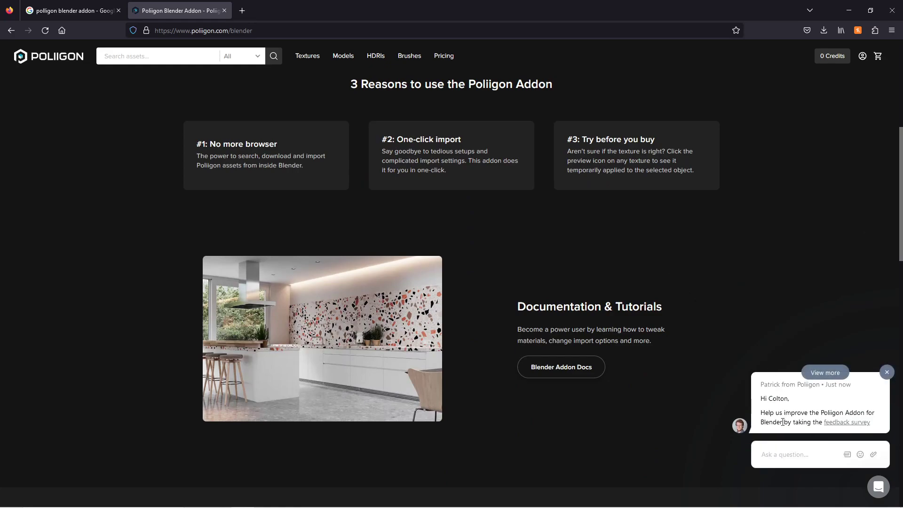
click(887, 373)
scroll(649, 275, up, 5)
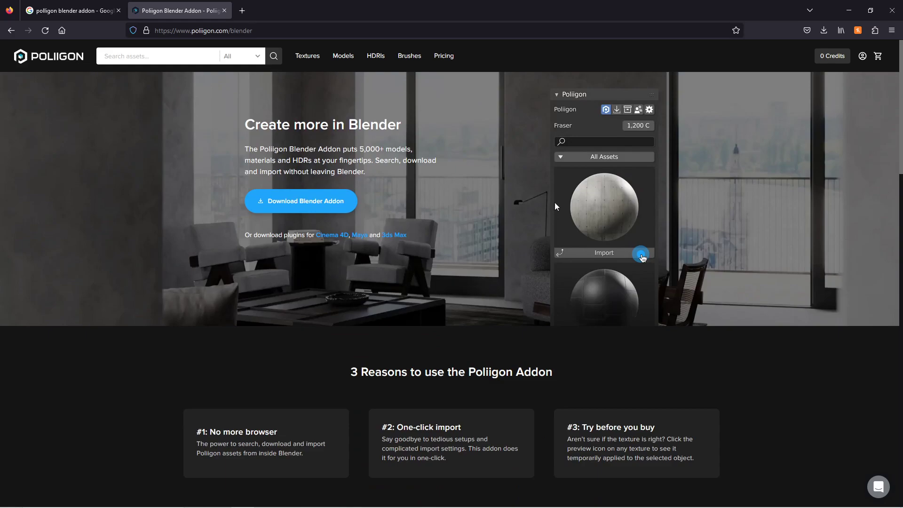
- Minimize Firefox and Blender, select the poliigon-addon-blender zip on the desktop, then return to Blender
click(850, 10)
click(856, 6)
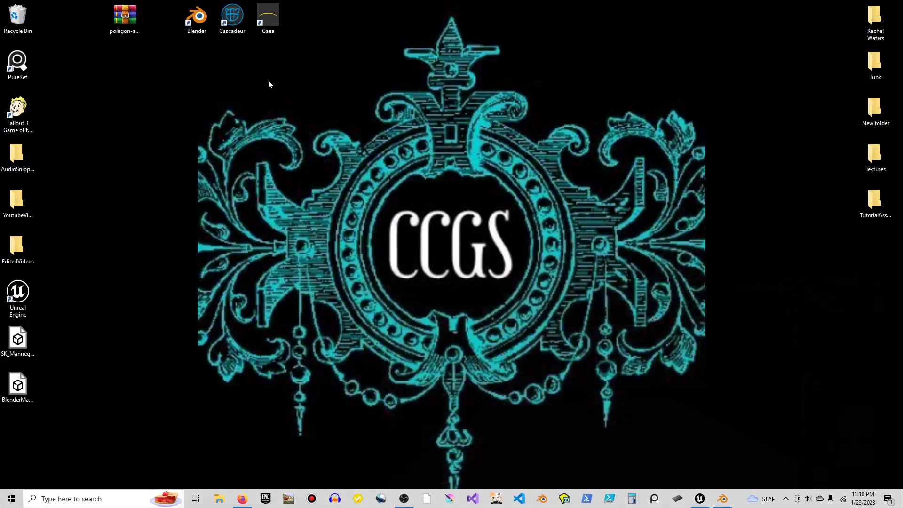
click(124, 16)
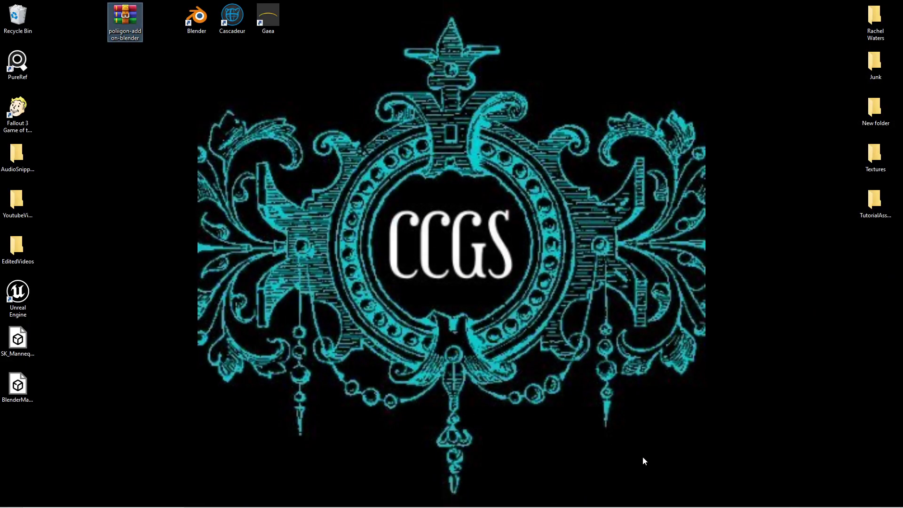
click(723, 500)
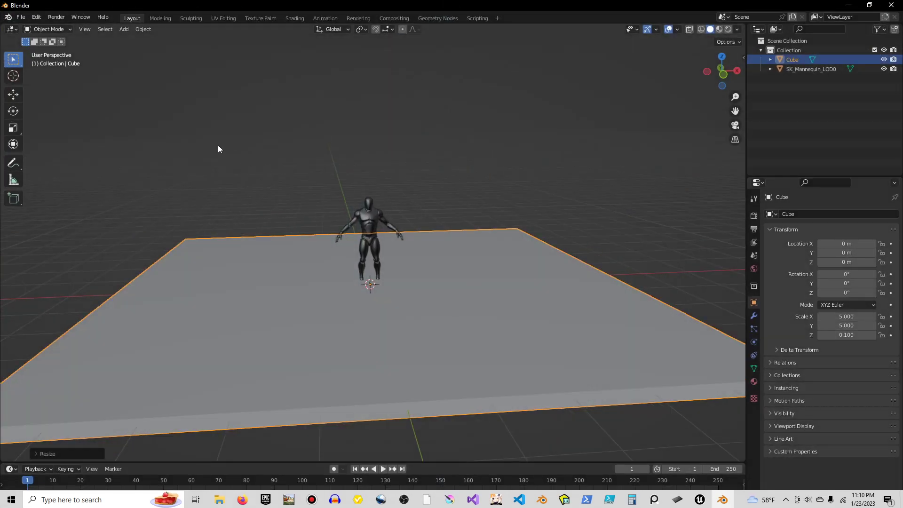
- Install poliigon-addon-blender.zip from the Desktop through Preferences > Add-ons > Install
click(20, 17)
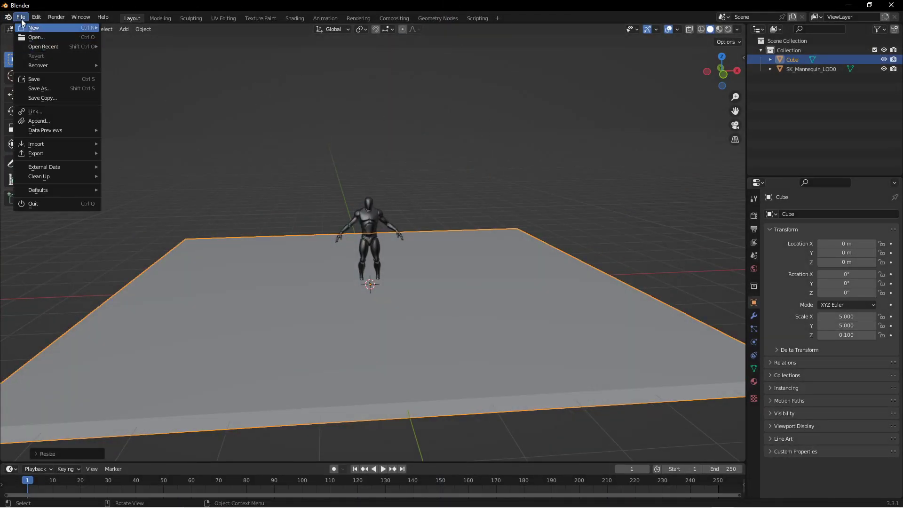
mouse_move(38, 17)
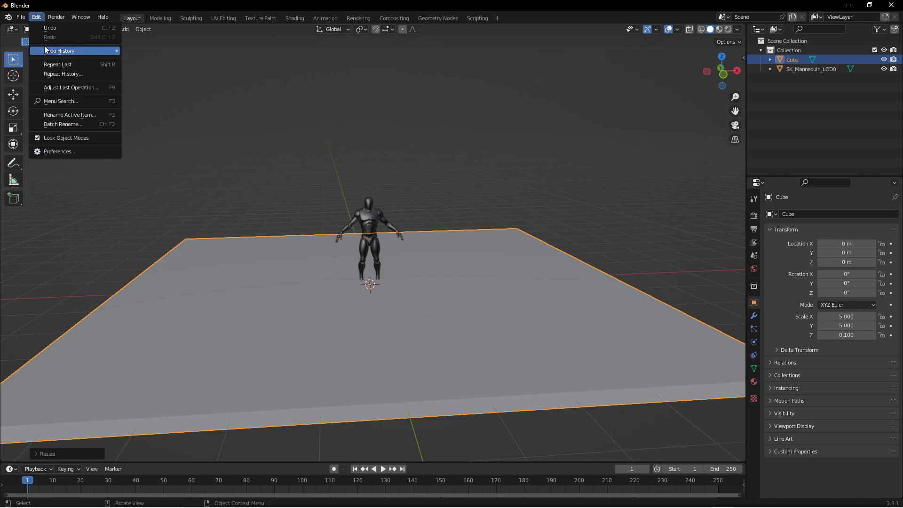
click(53, 152)
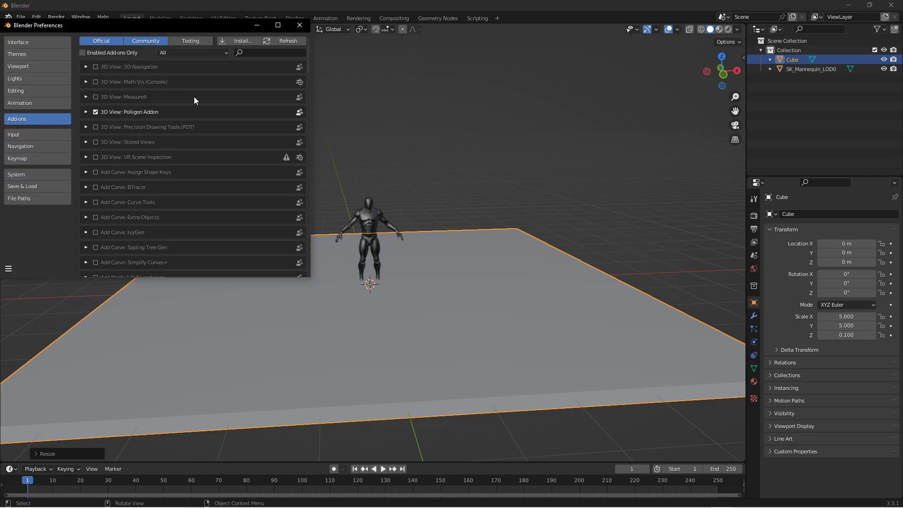
click(248, 41)
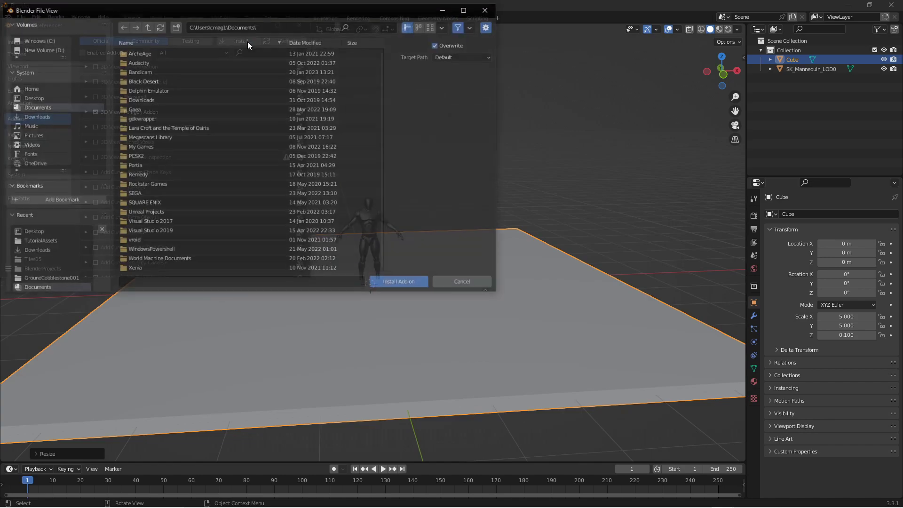
click(39, 96)
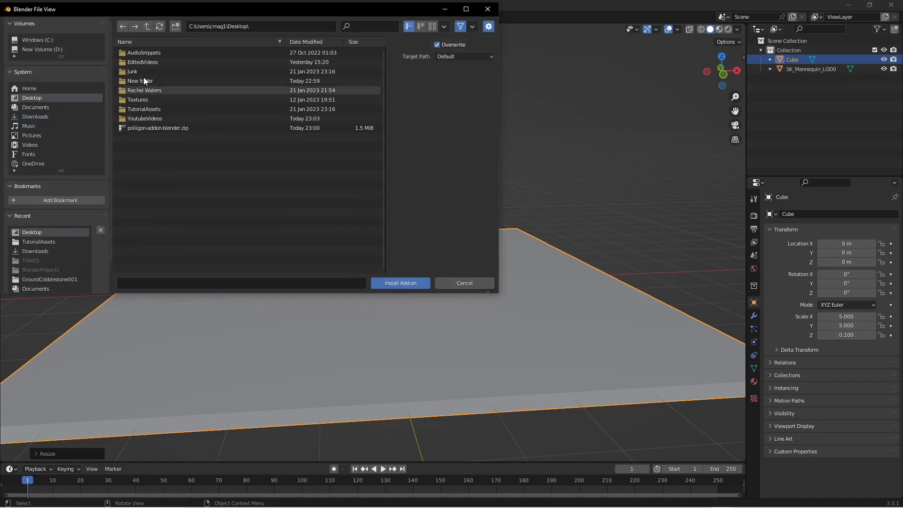
click(148, 129)
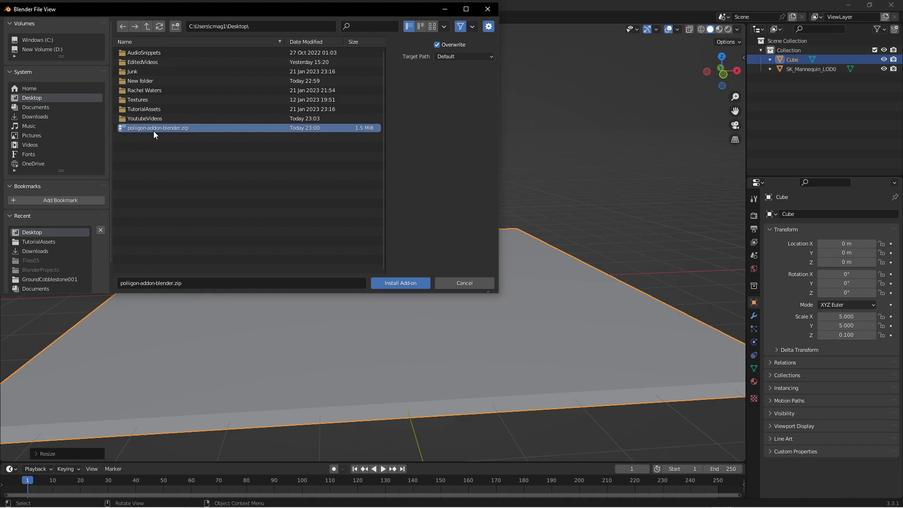
click(424, 284)
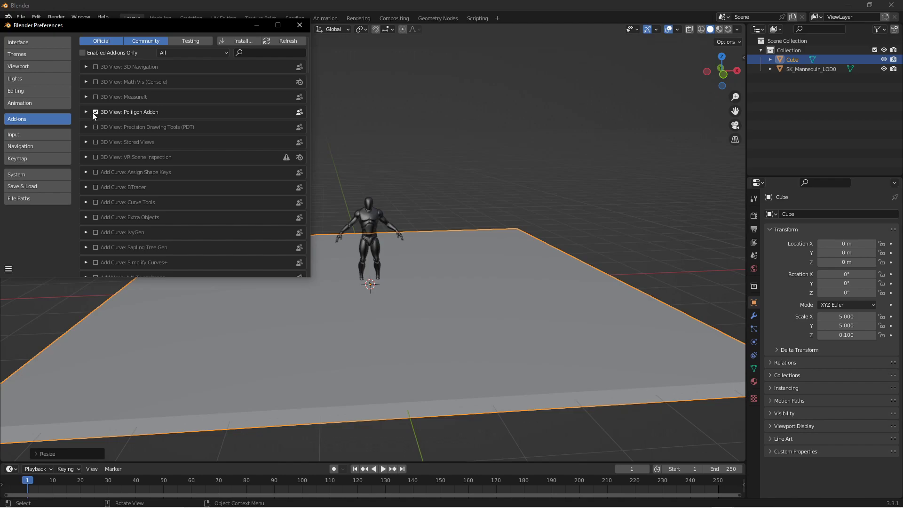
- Enable 3D View: Poliigon Addon, confirm it with a 'pol' search, and close Preferences
click(255, 50)
text(poll)
key(BackSpace)
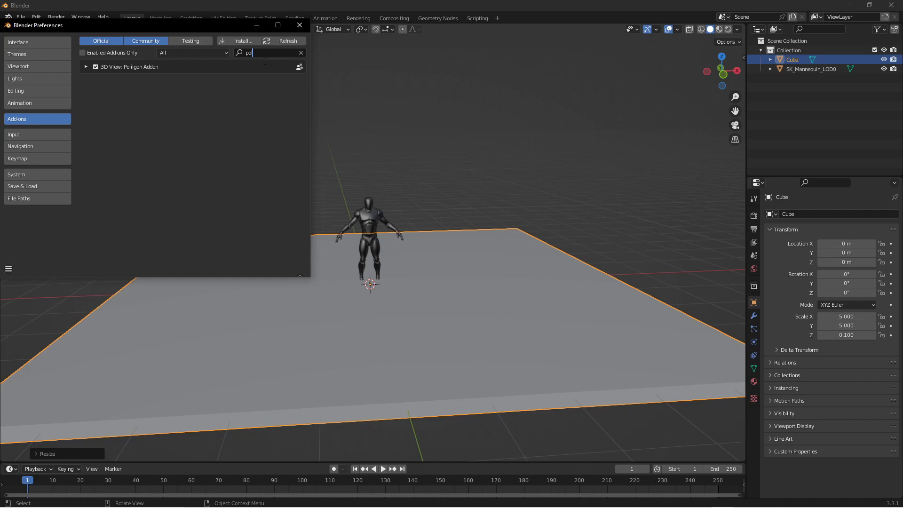
click(300, 25)
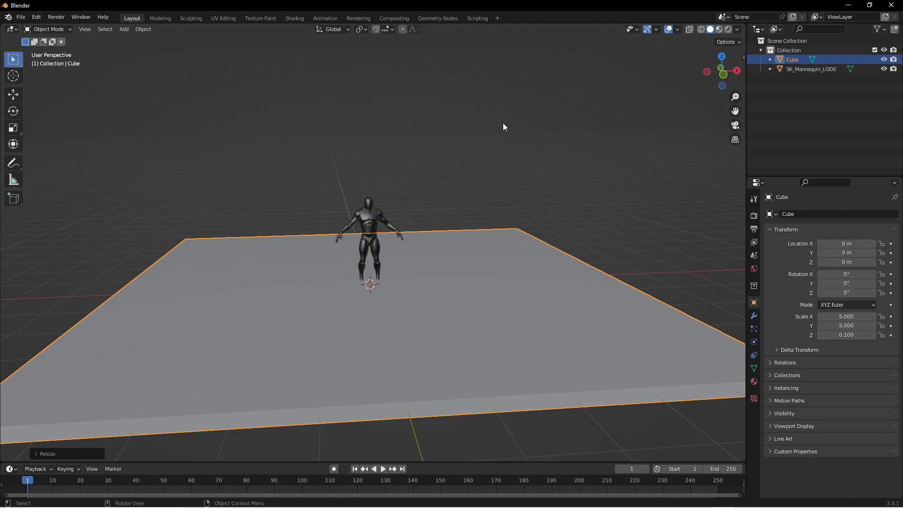
- Use Restart Blender in the Poliigon sidebar tab, choosing Don't Save
key(n)
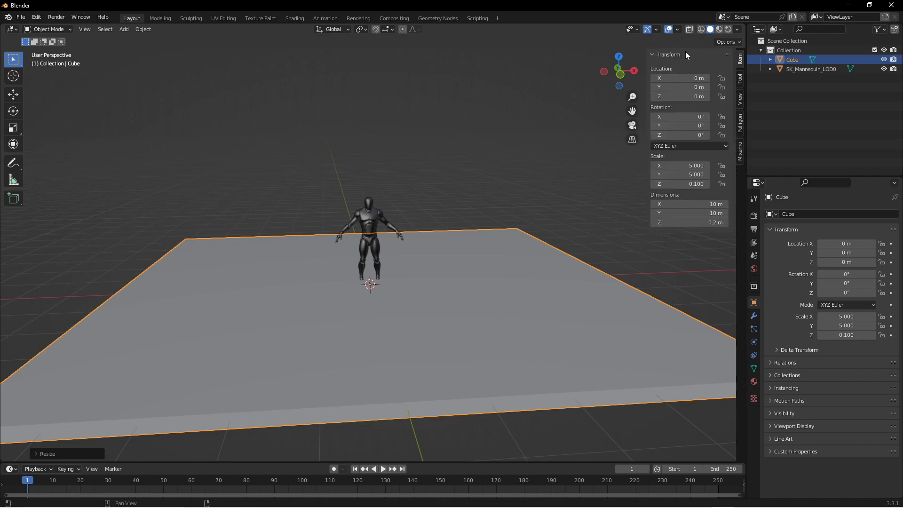
click(740, 124)
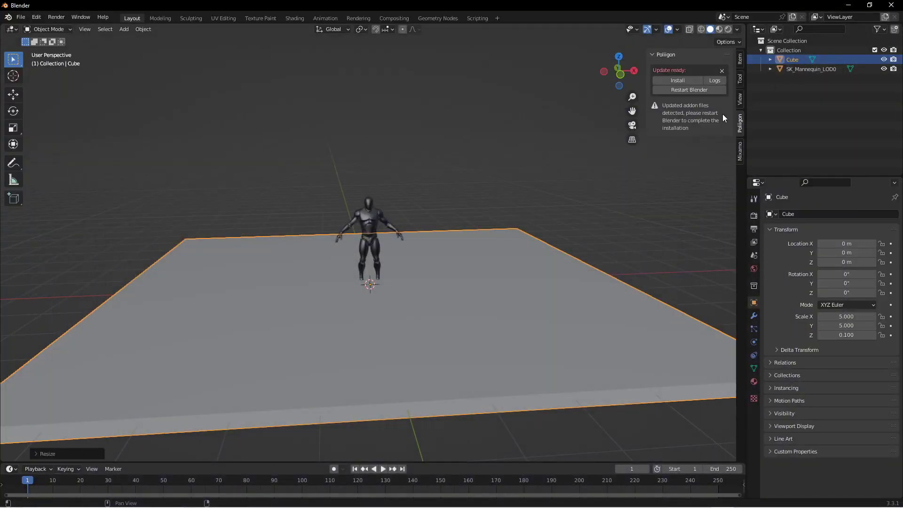
click(694, 90)
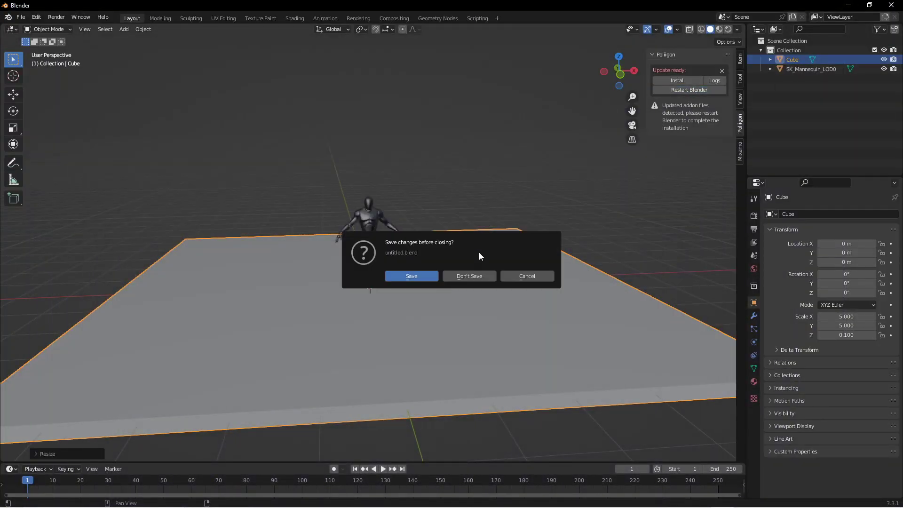
click(467, 275)
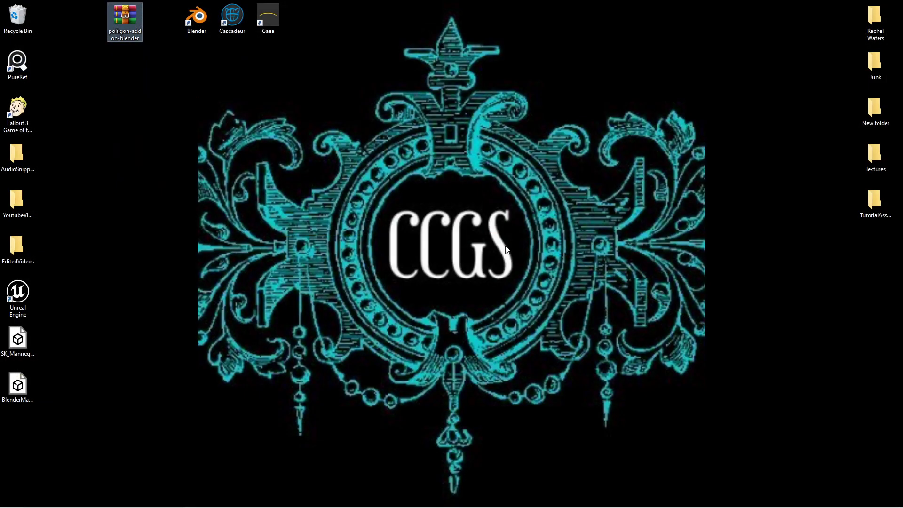
- Launch Blender again from its shortcut to get the default cube scene
mouse_move(588, 491)
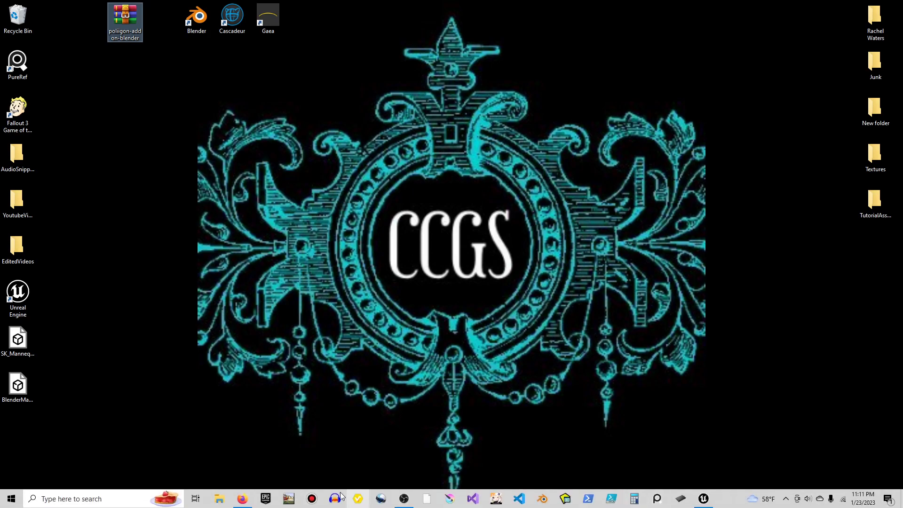
click(543, 499)
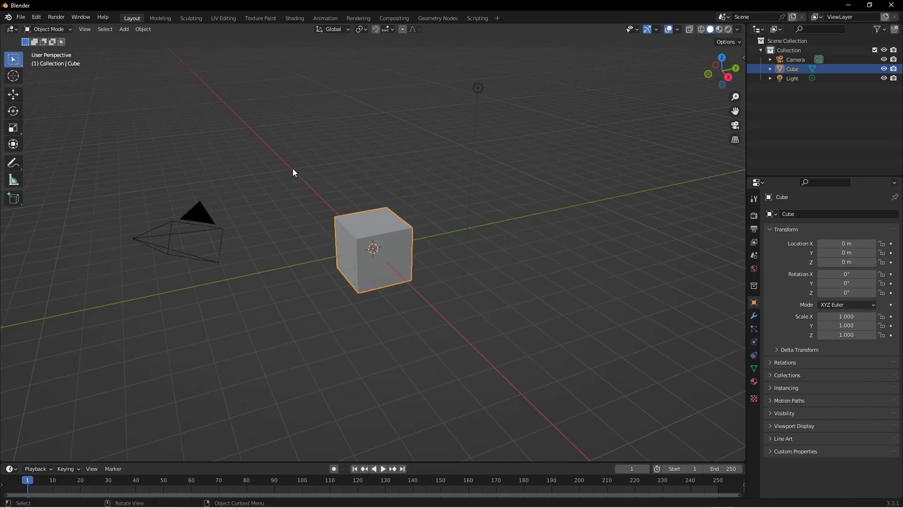
- Open the Poliigon sidebar tab and search its assets for "free"
key(n)
click(738, 123)
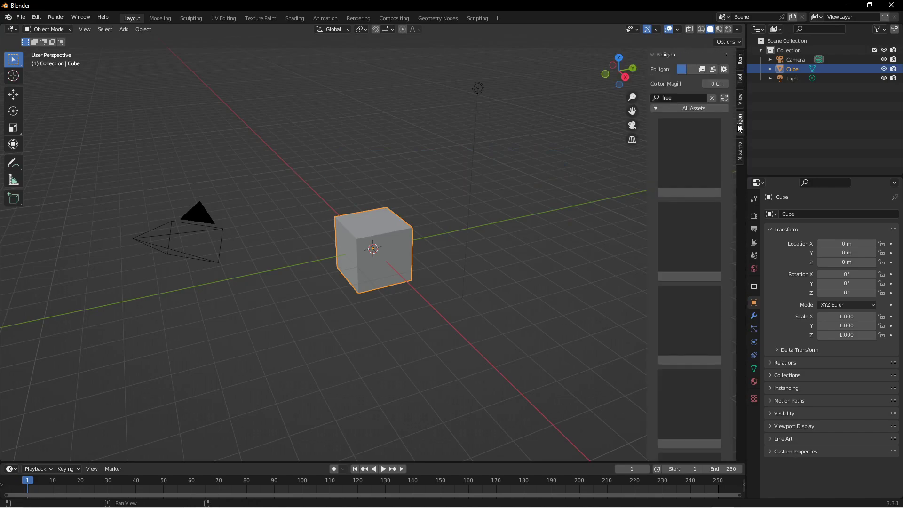
click(677, 98)
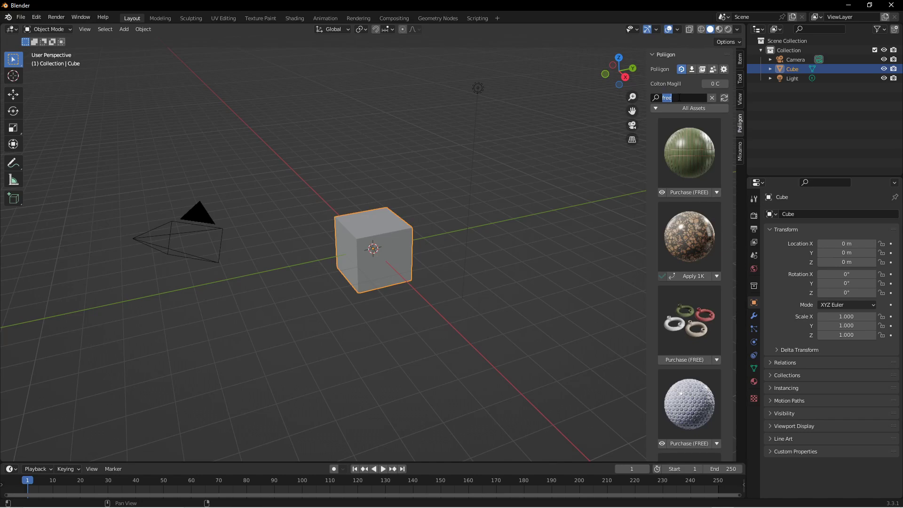
text(free)
scroll(691, 254, down, 5)
scroll(691, 269, down, 10)
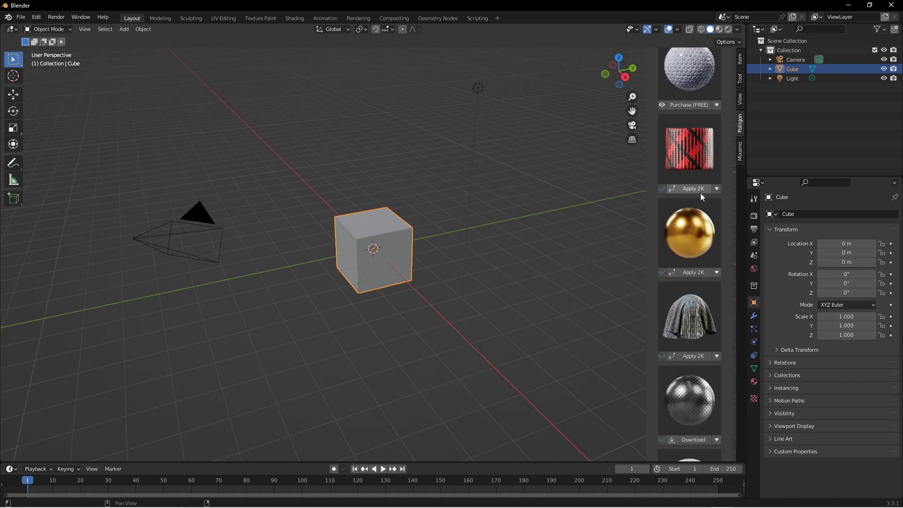
scroll(701, 196, up, 6)
scroll(697, 235, up, 4)
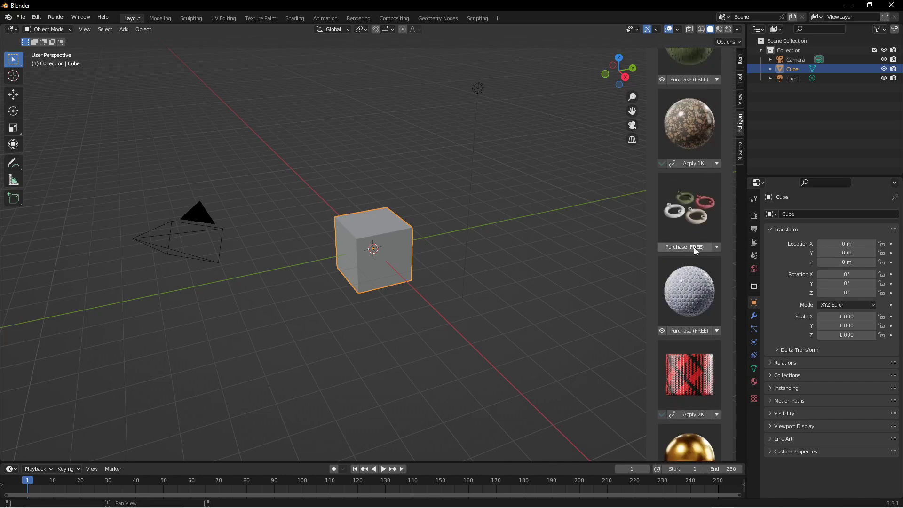
scroll(694, 247, up, 5)
- Filter the asset type to Textures and locate the hexagon paving texture
click(693, 107)
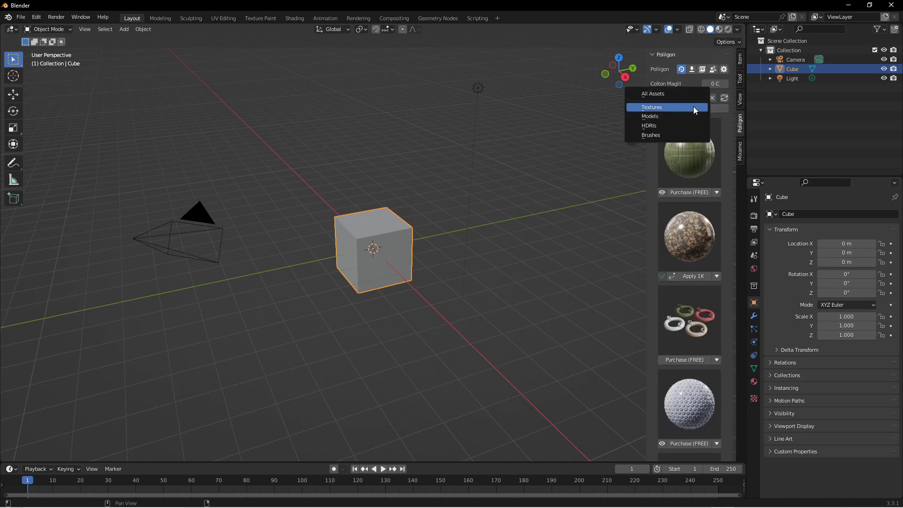
click(659, 106)
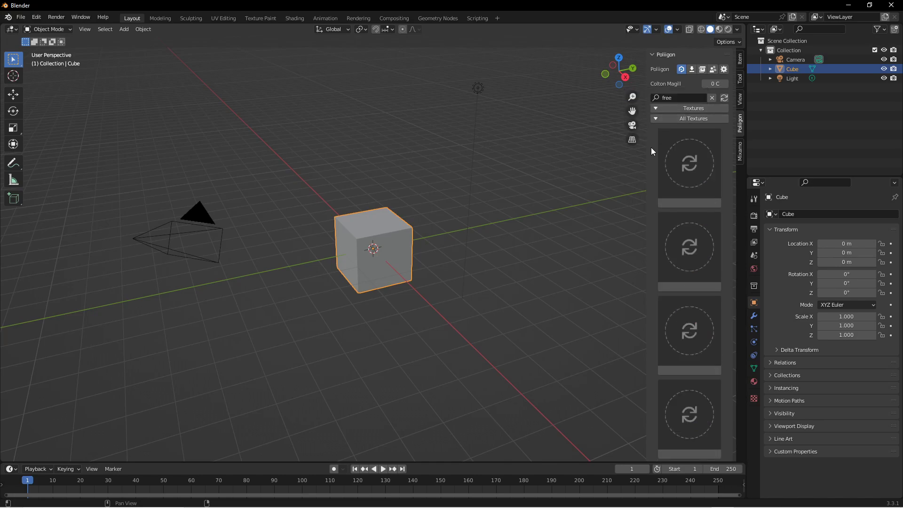
scroll(725, 208, down, 6)
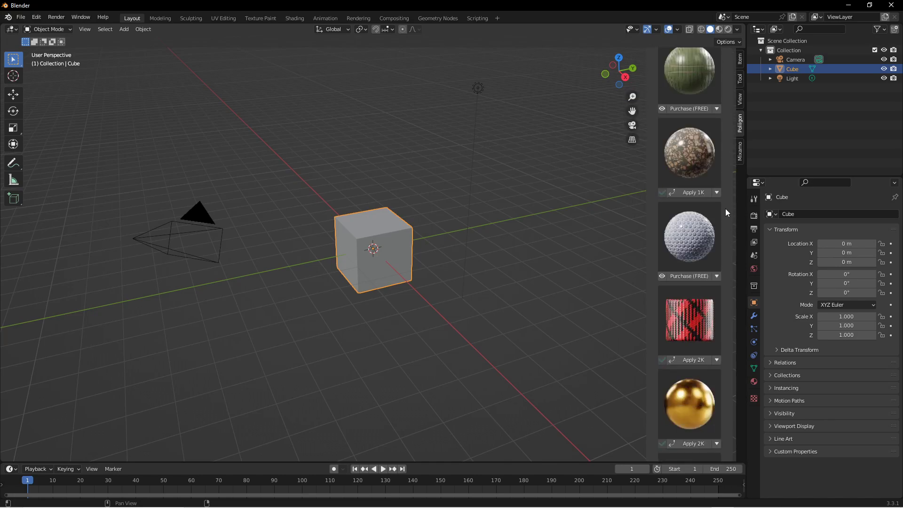
scroll(722, 211, up, 3)
scroll(720, 216, down, 5)
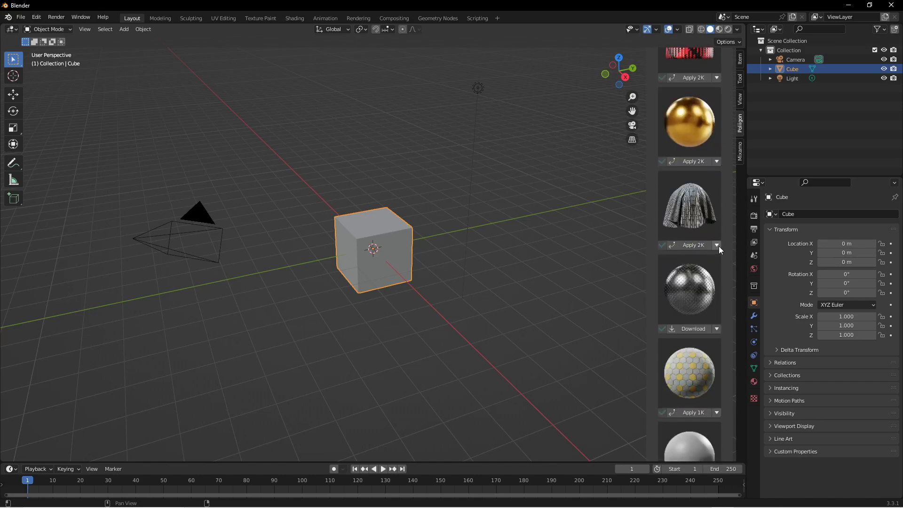
scroll(645, 312, up, 1)
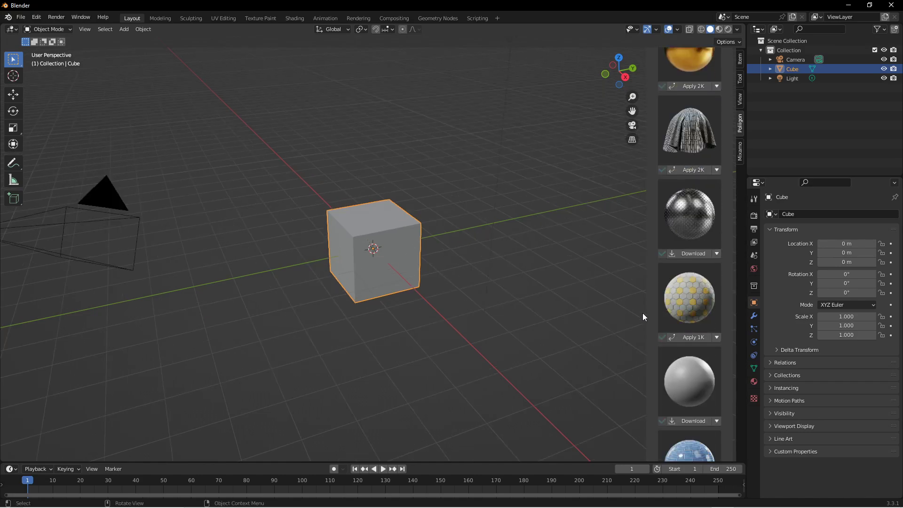
scroll(636, 313, up, 4)
- Apply the 1K ConcreteBlocksPavingHexagon006 material to the cube and view it in Material Preview
click(699, 335)
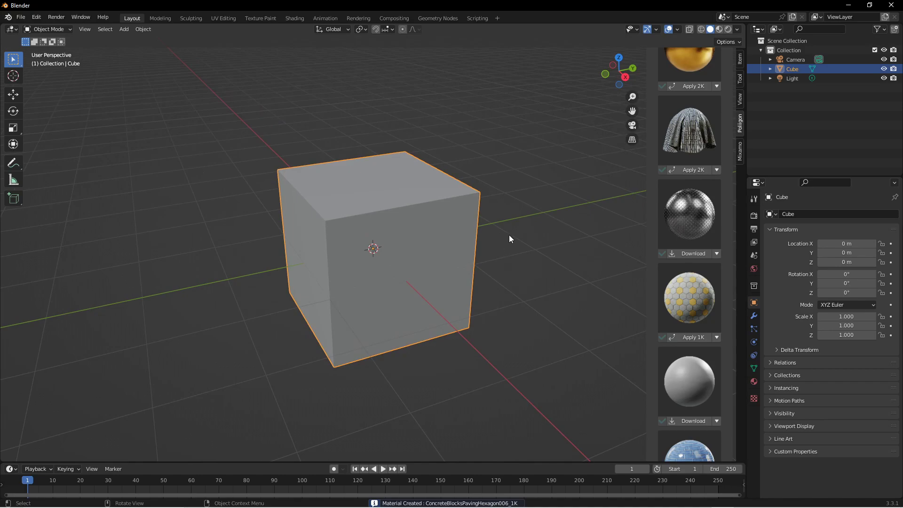
key(z)
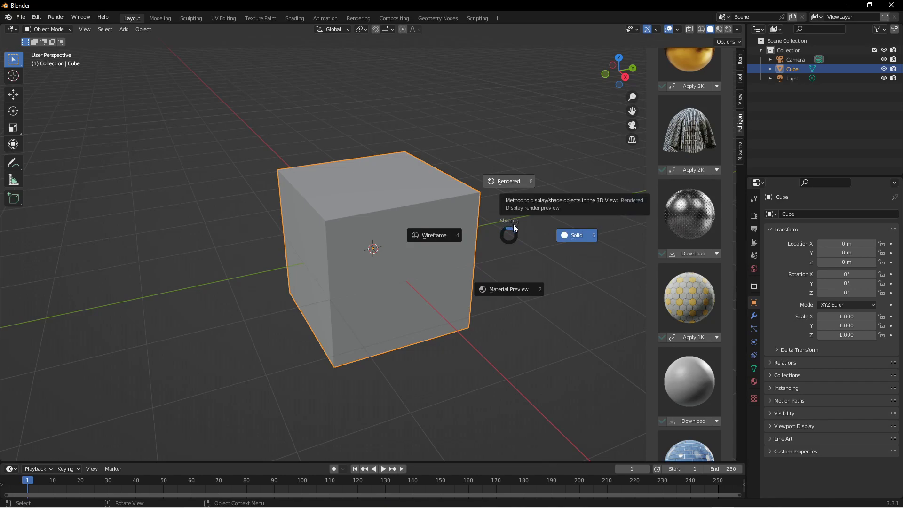
click(508, 285)
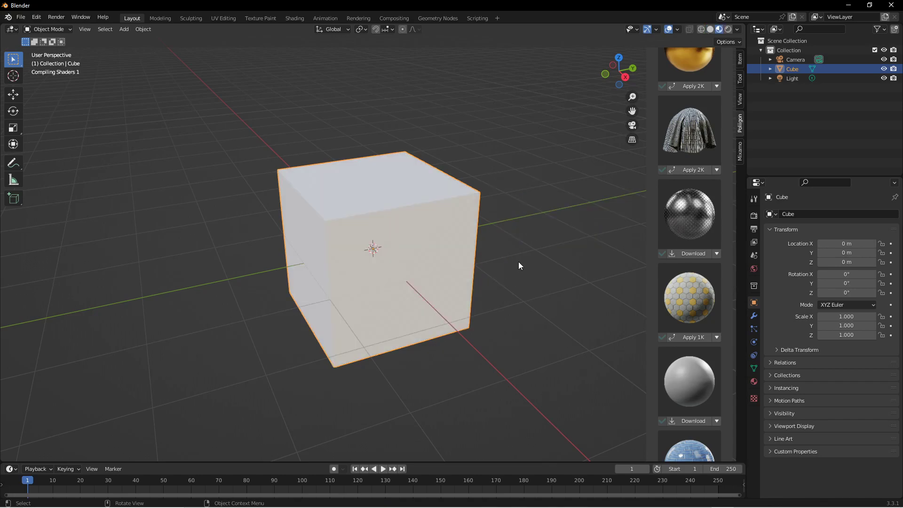
mouse_move(518, 262)
middle_down()
mouse_move(495, 233)
mouse_move(467, 222)
mouse_move(501, 224)
mouse_move(410, 233)
mouse_move(475, 253)
mouse_move(553, 236)
mouse_move(470, 209)
mouse_move(408, 227)
mouse_move(384, 244)
mouse_move(390, 250)
middle_up()
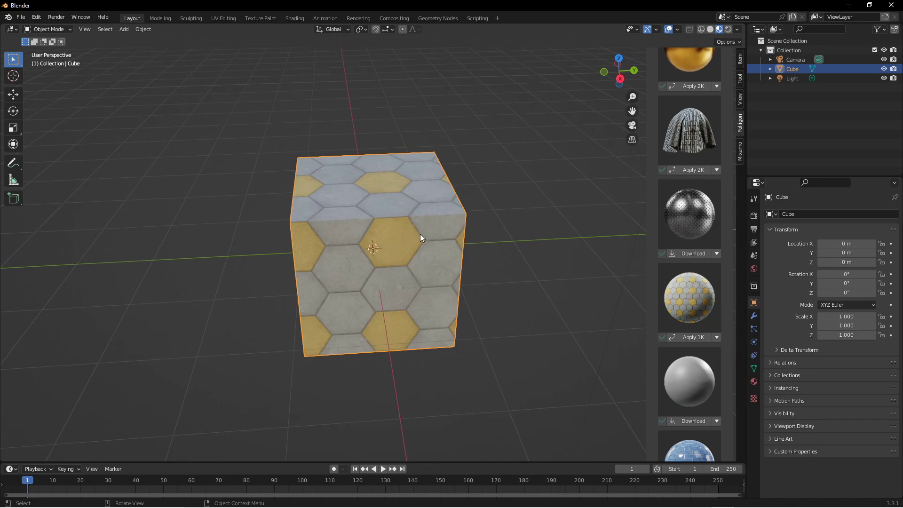
- Load the next page of free texture results and scroll through it
scroll(688, 329, down, 4)
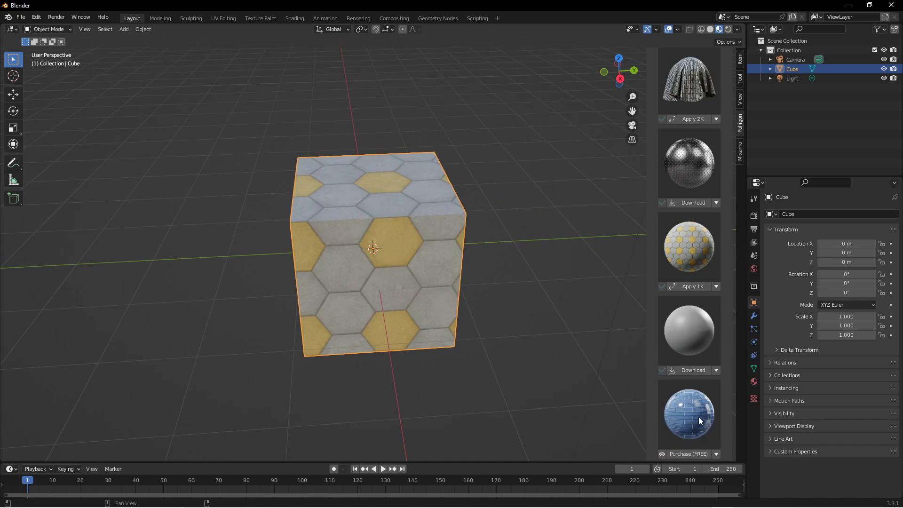
click(724, 455)
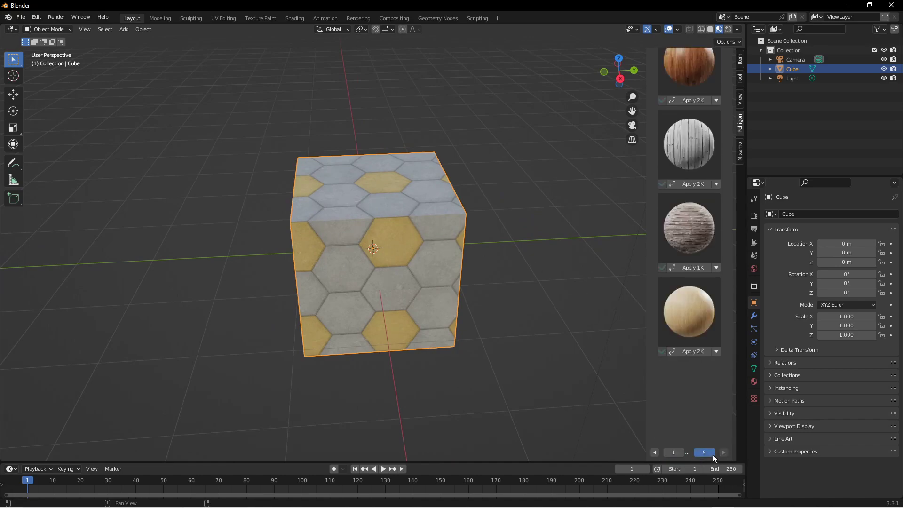
scroll(697, 320, up, 5)
scroll(700, 320, up, 2)
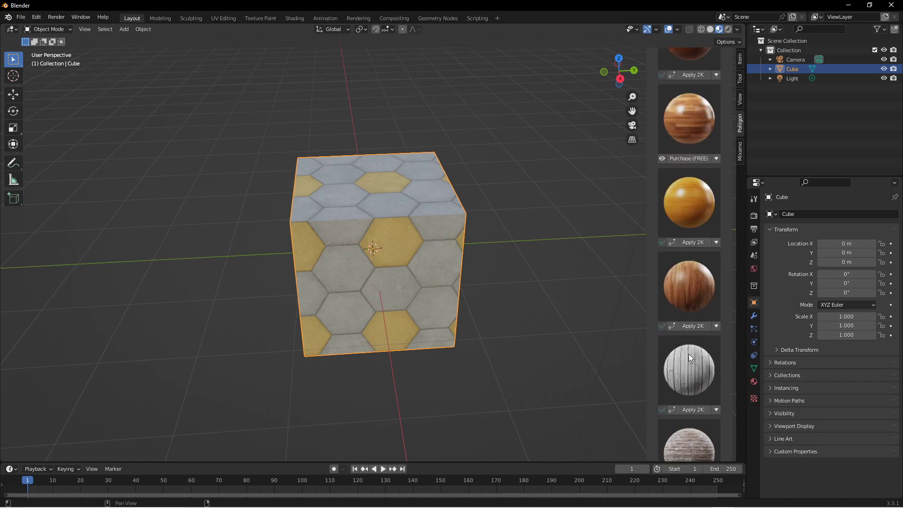
scroll(689, 357, down, 3)
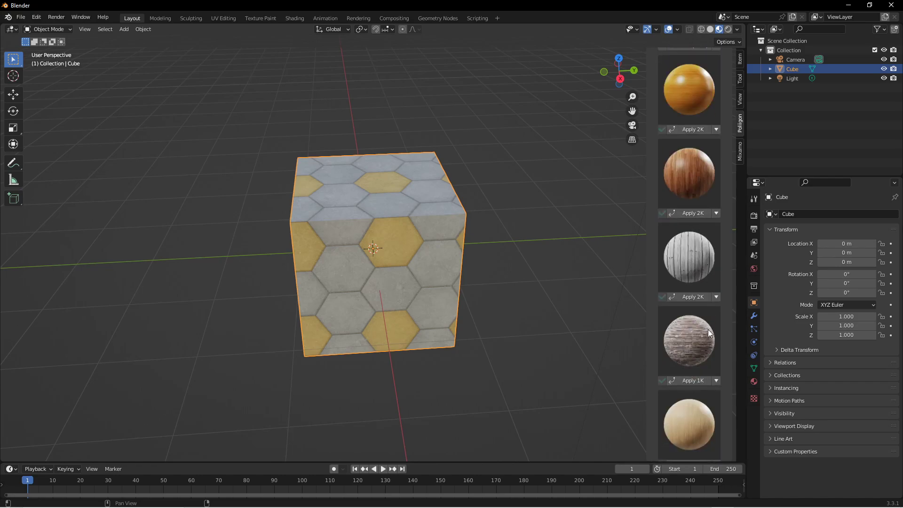
scroll(688, 329, down, 2)
scroll(690, 329, up, 6)
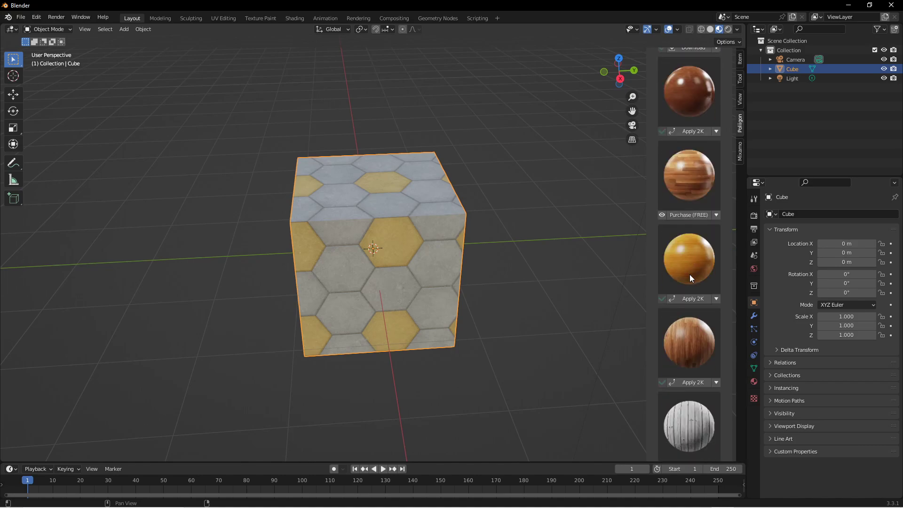
scroll(690, 275, down, 7)
- Step back two pages through the free texture results
click(655, 453)
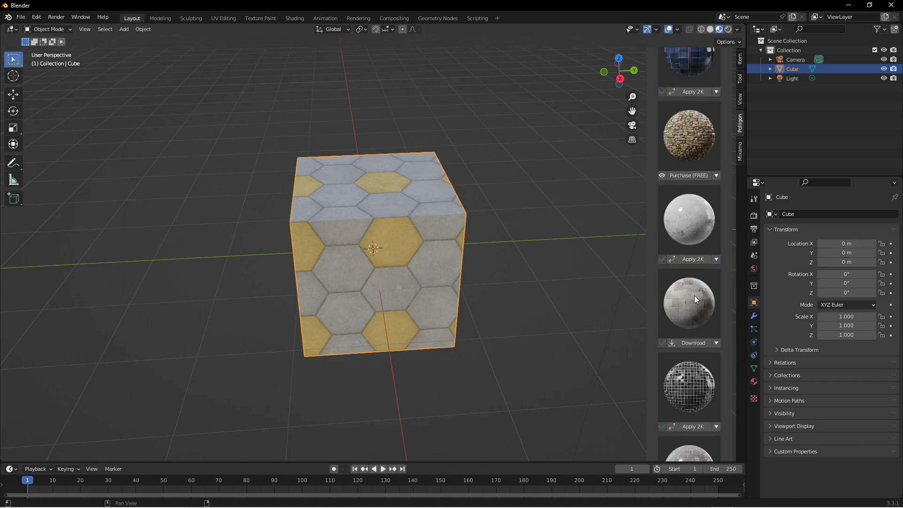
scroll(688, 275, up, 10)
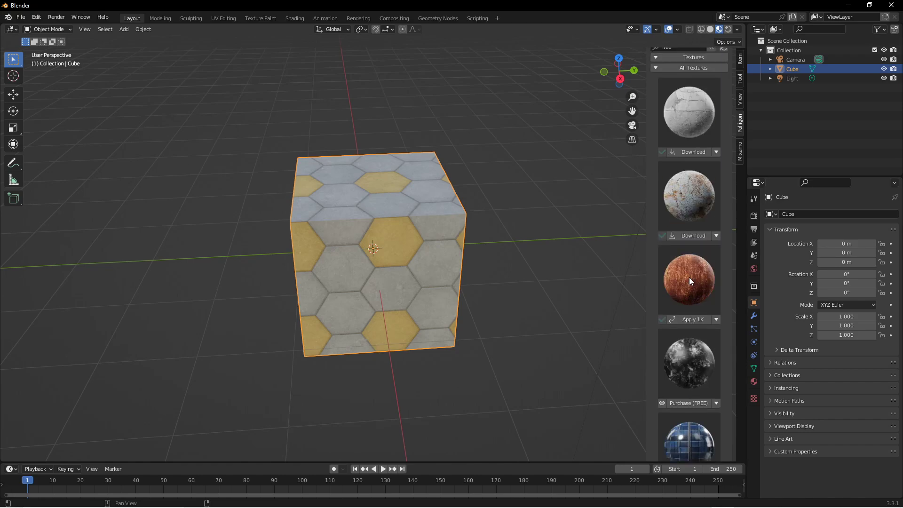
scroll(680, 179, down, 10)
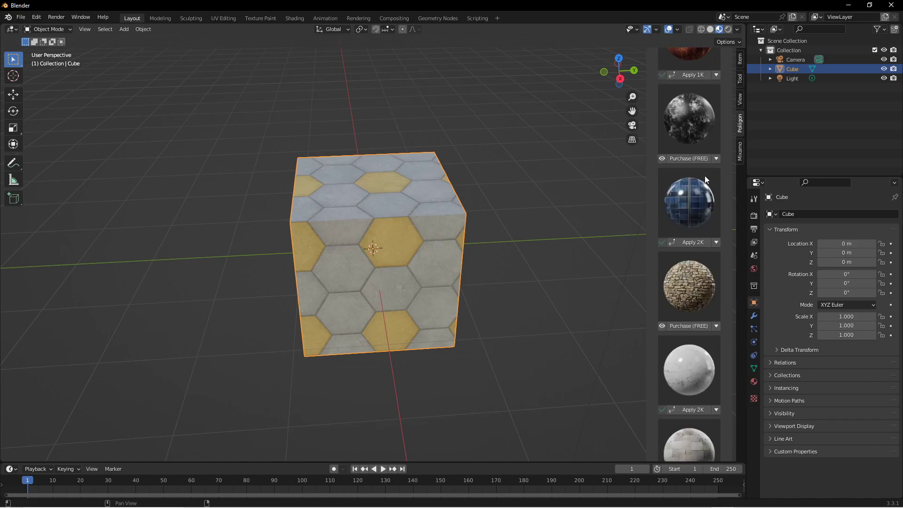
scroll(687, 302, down, 3)
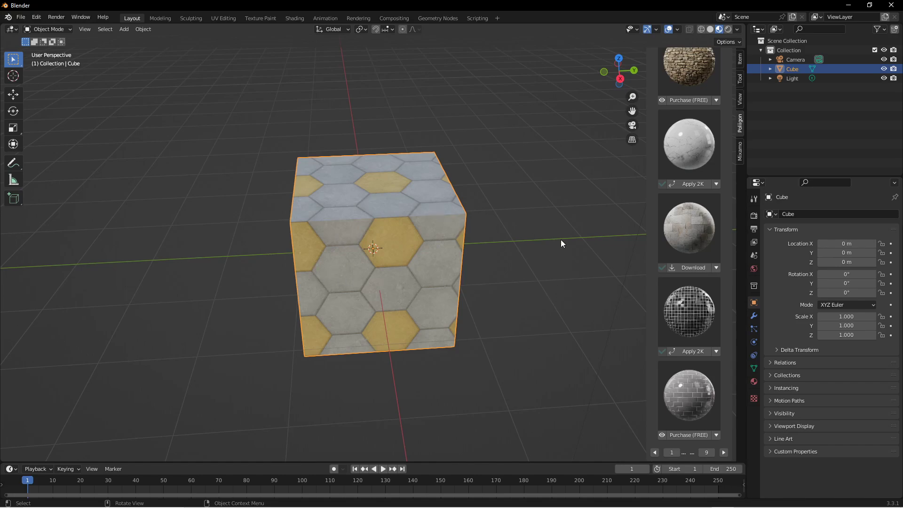
click(654, 453)
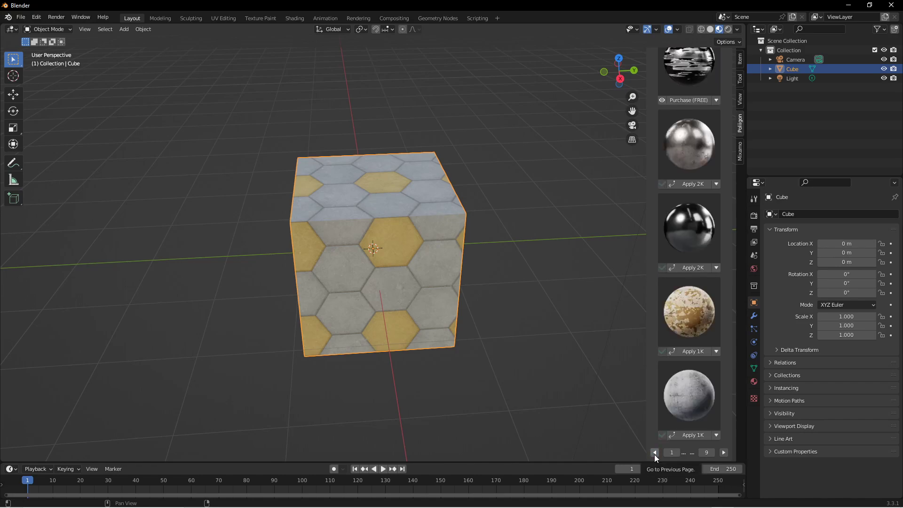